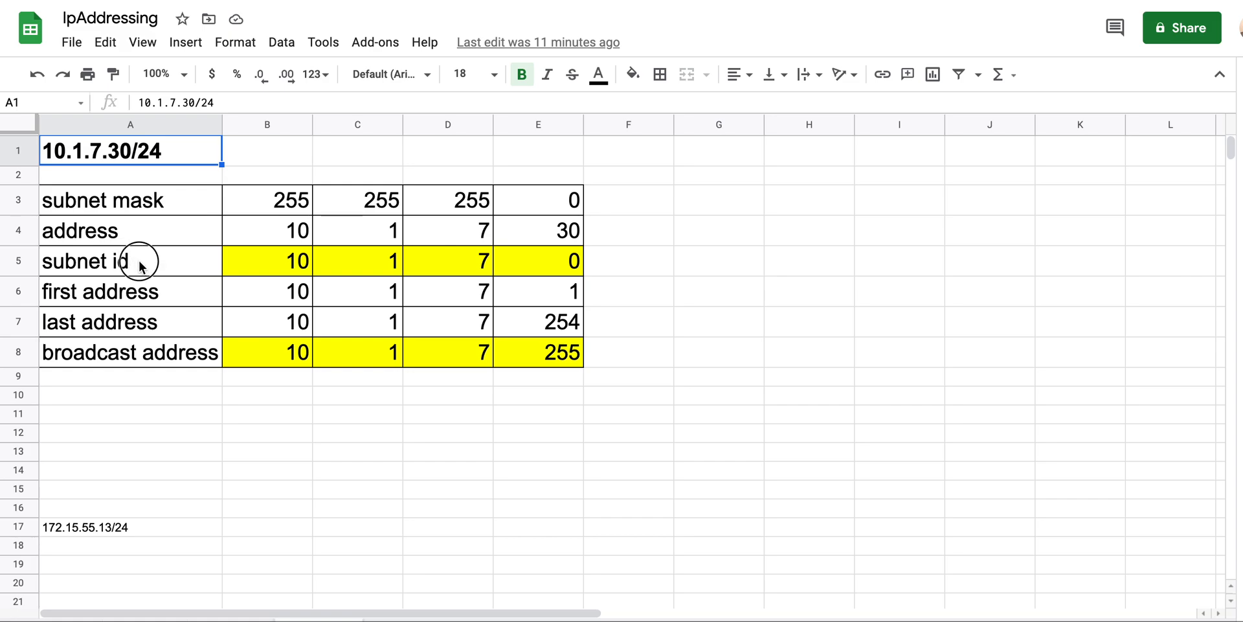
Review the subnet id, broadcast, first and last address rows of the IP table
left_click(139, 262)
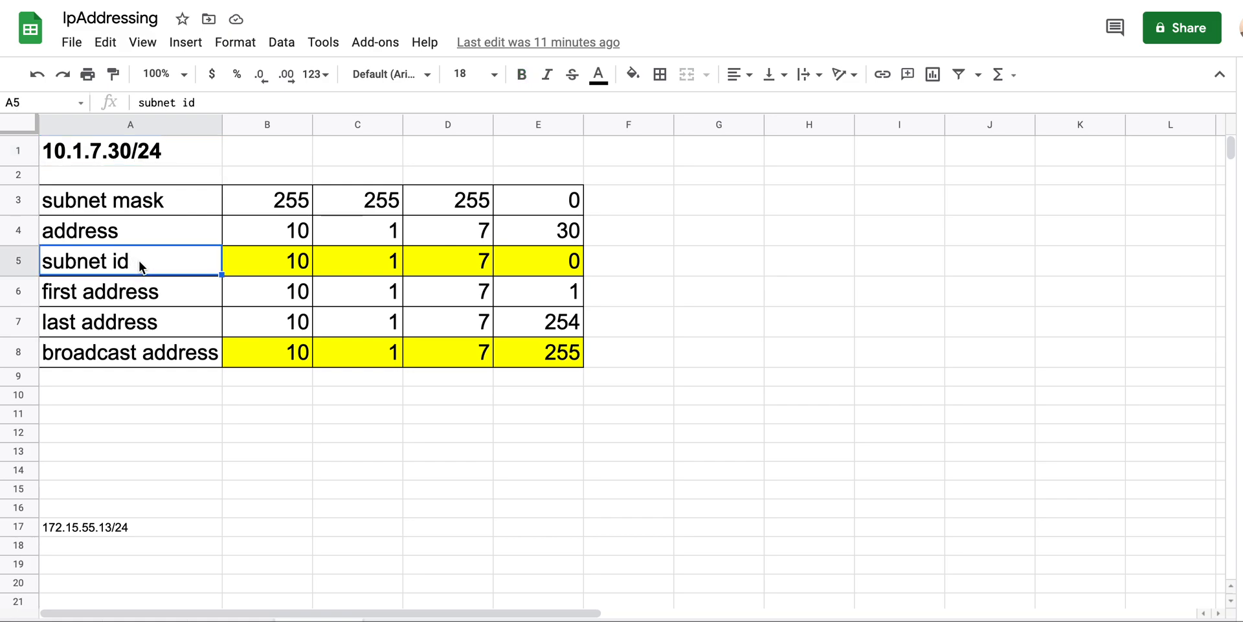
left_click(127, 355)
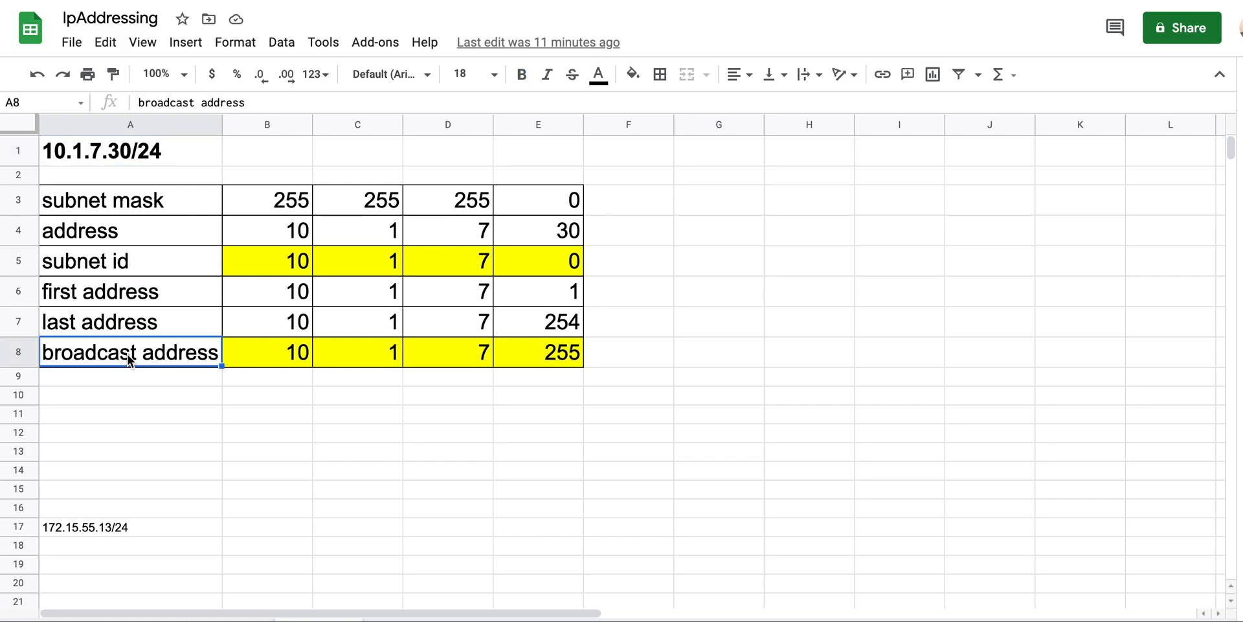
left_click(152, 298)
left_click(143, 324)
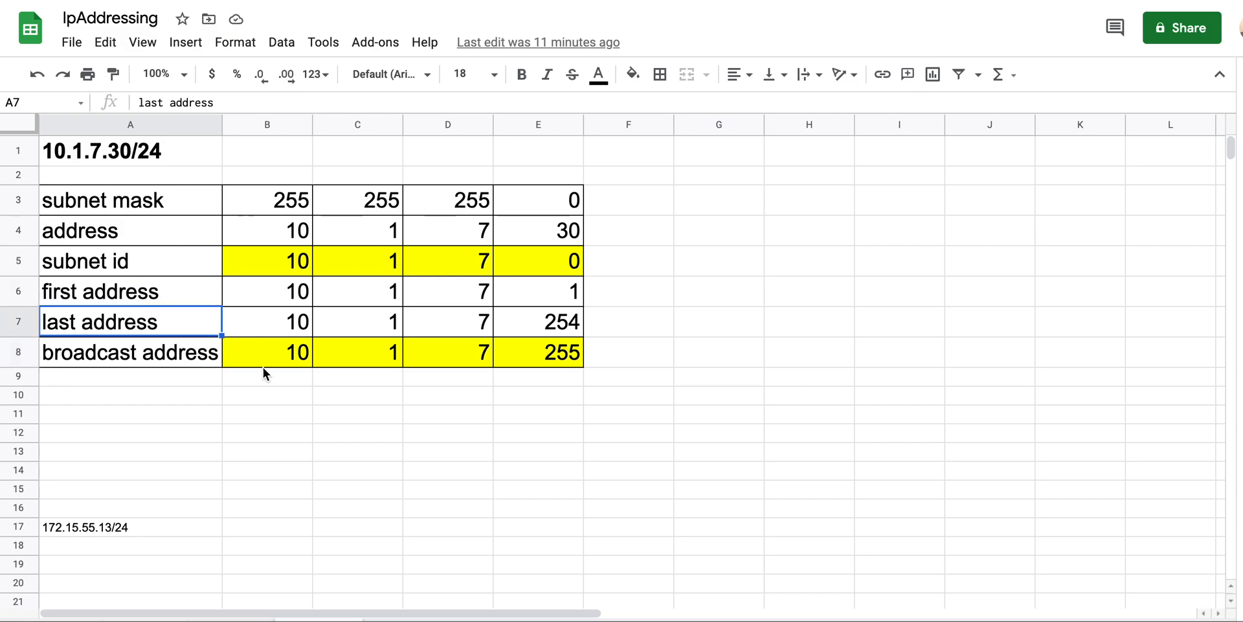
Move the 172.15.55.13/24 note from A17 into A1, replacing the 10.1.7.30/24 title
left_click(138, 526)
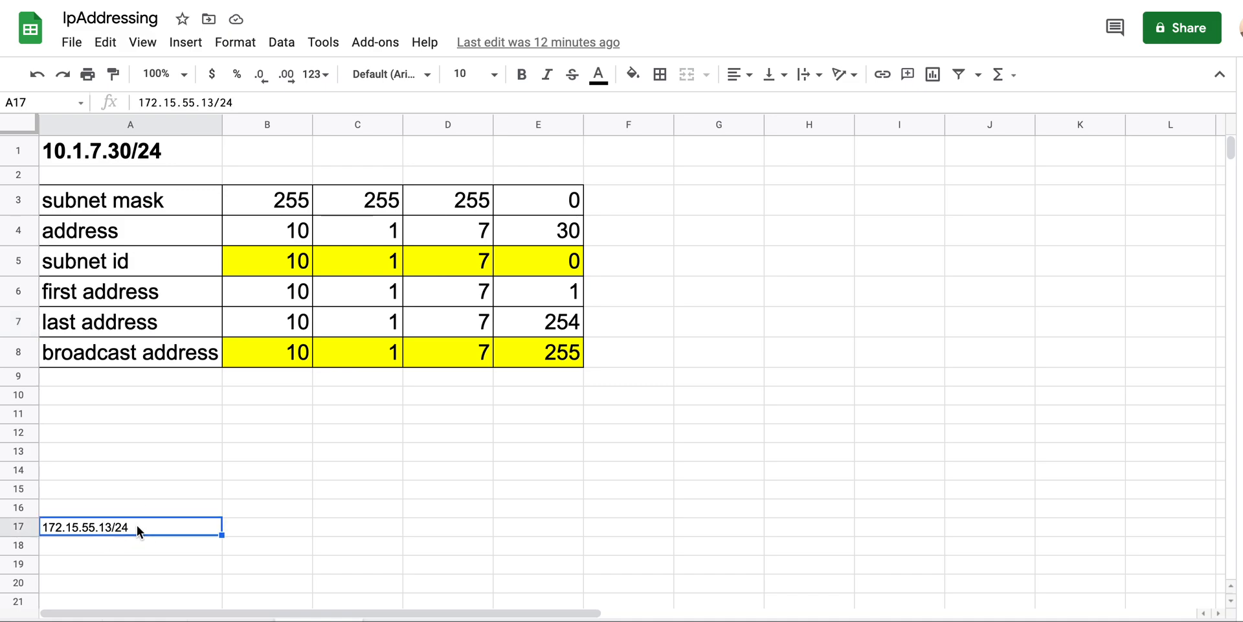
double_click(106, 528)
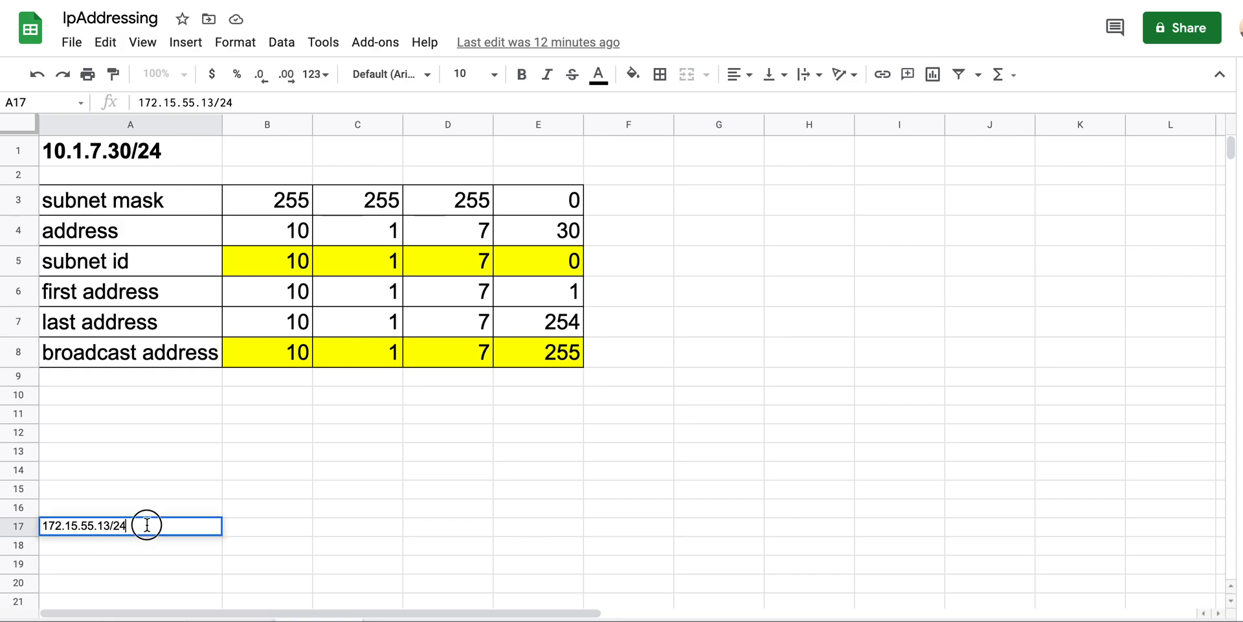
left_click_drag(147, 525, 1, 526)
key("ctrl+c")
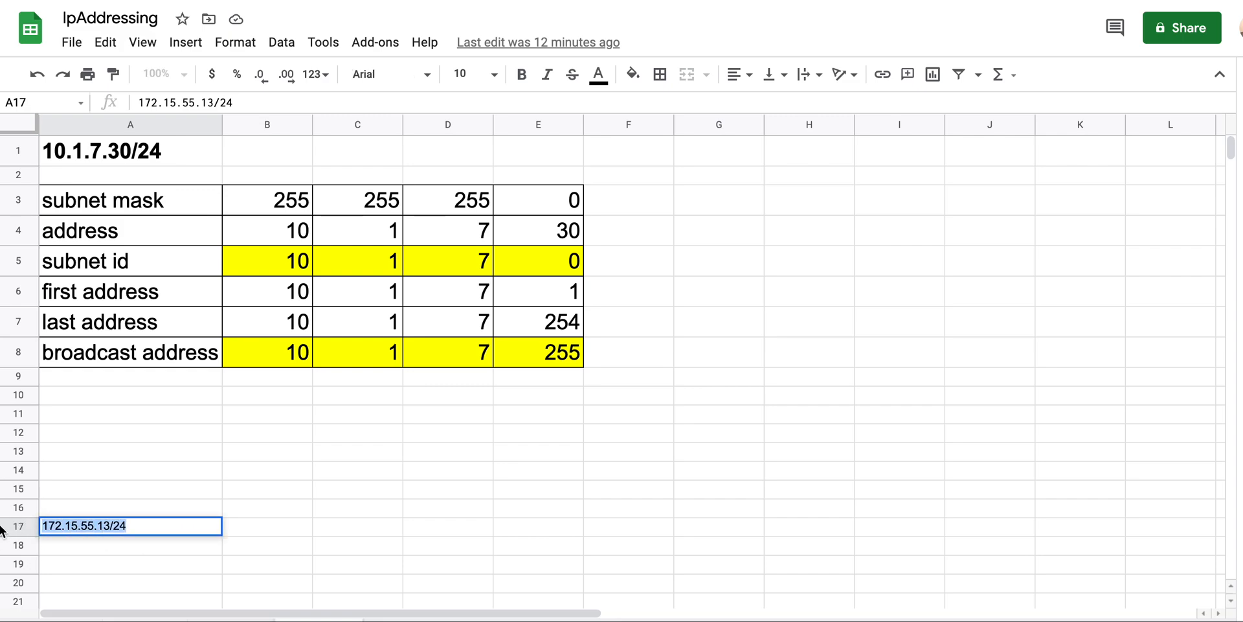
key("BackSpace")
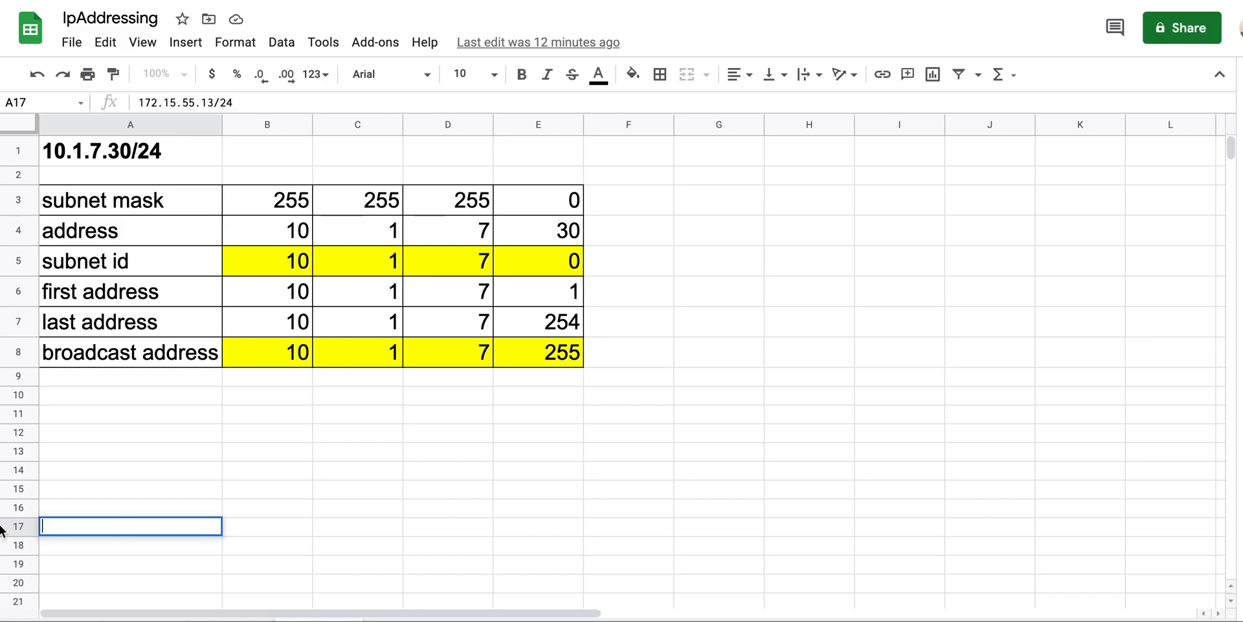
double_click(138, 162)
key("ctrl+a")
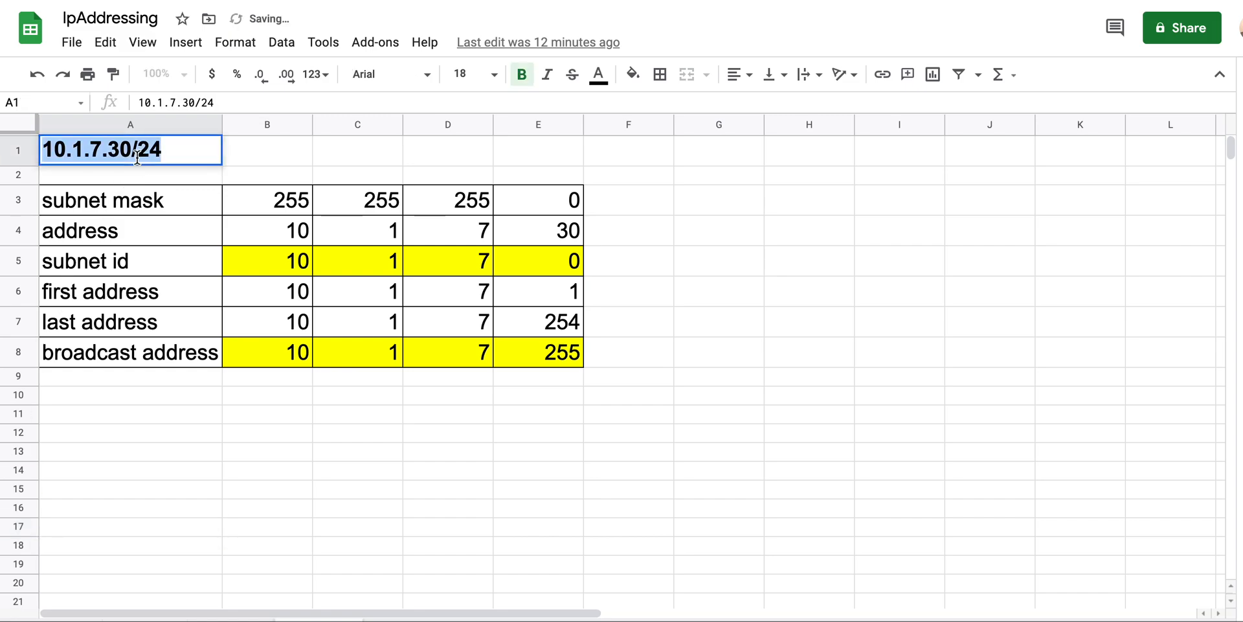
key("ctrl+v")
left_click(171, 468)
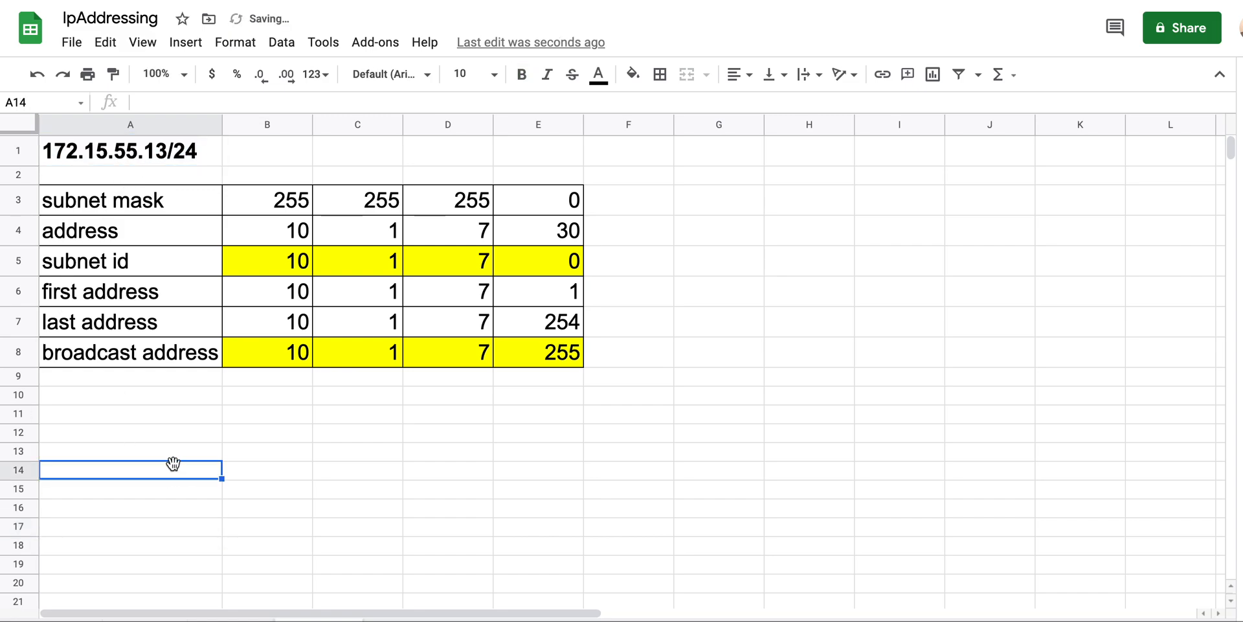
left_click(160, 151)
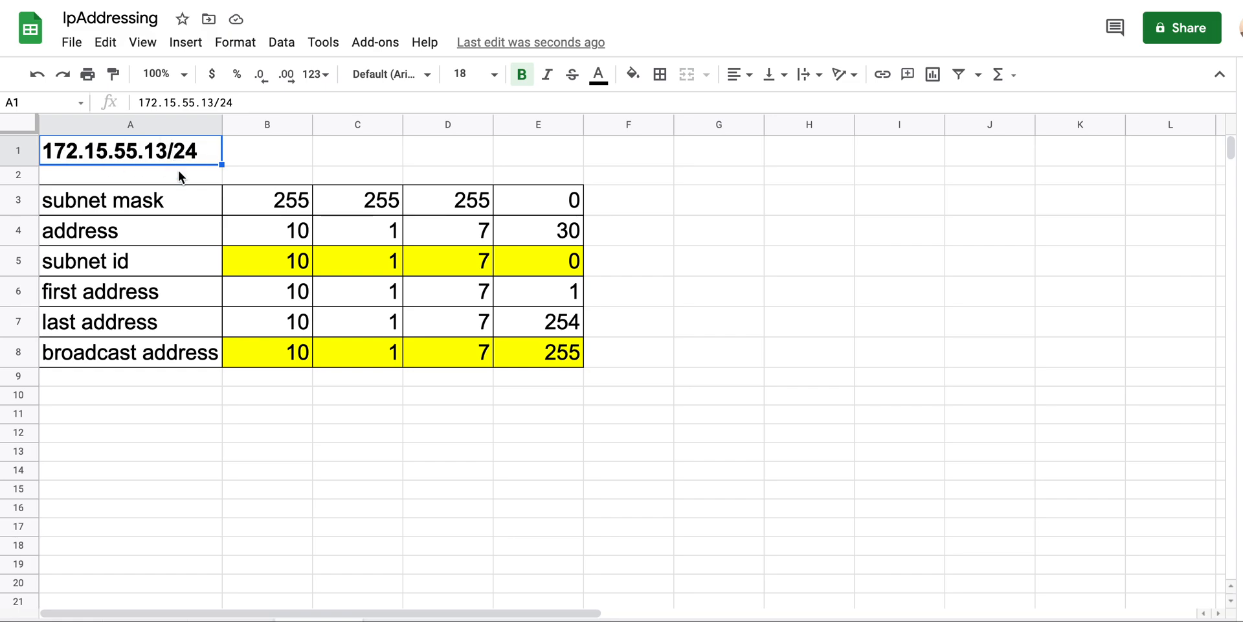
left_click(259, 200)
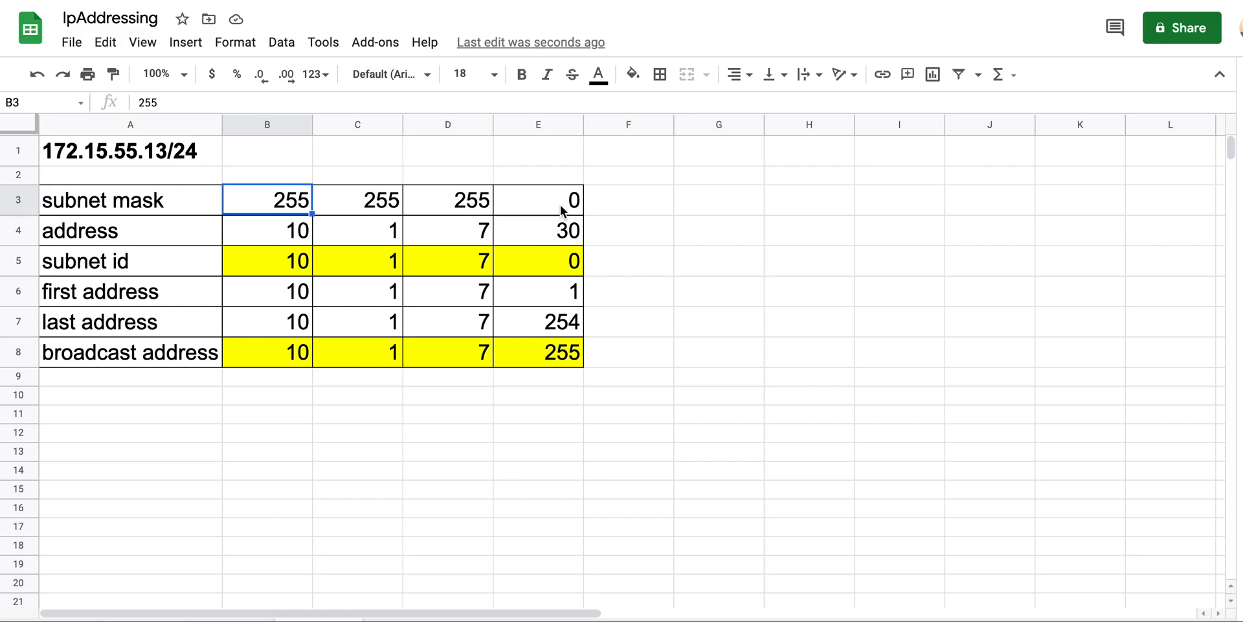
Clear the old values in B4:E8, from the address row through the broadcast row
left_click_drag(285, 232, 522, 354)
key("Delete")
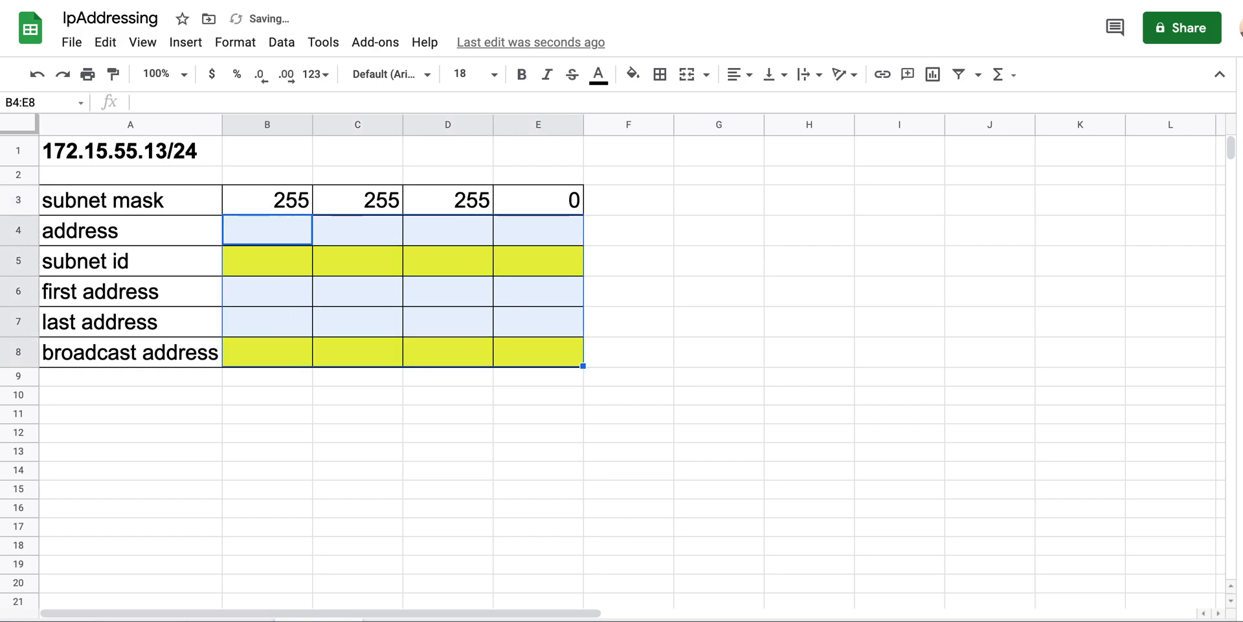
Fill the address row octets with 172, 15, 55 and 13
left_click(290, 232)
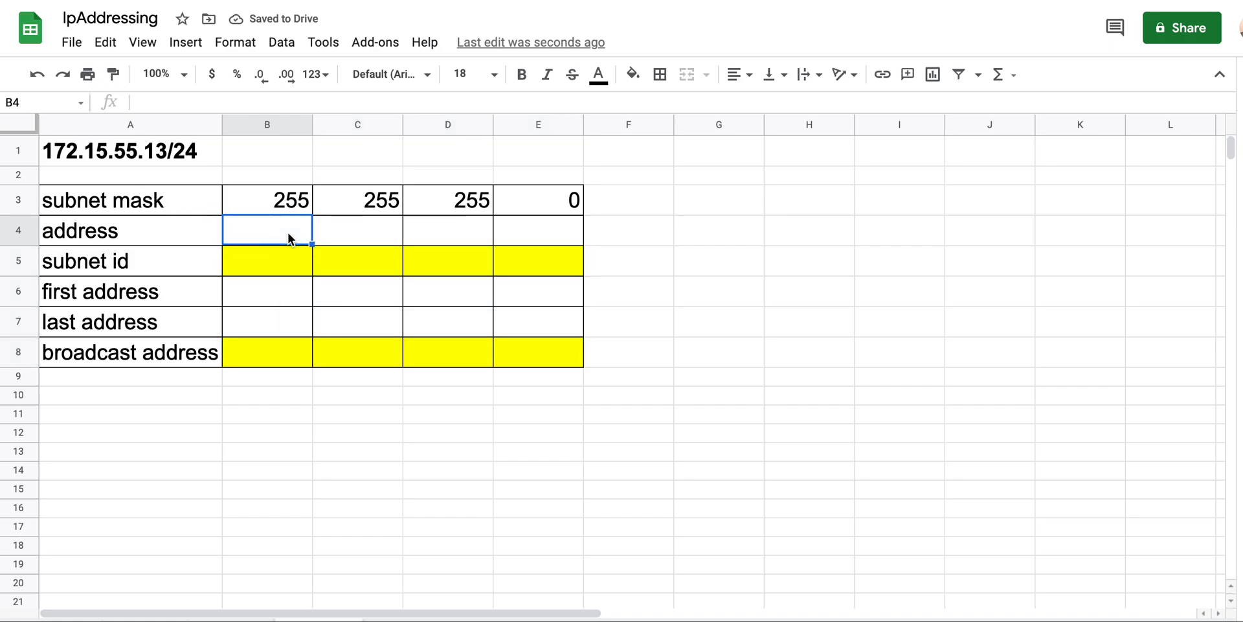
type("172")
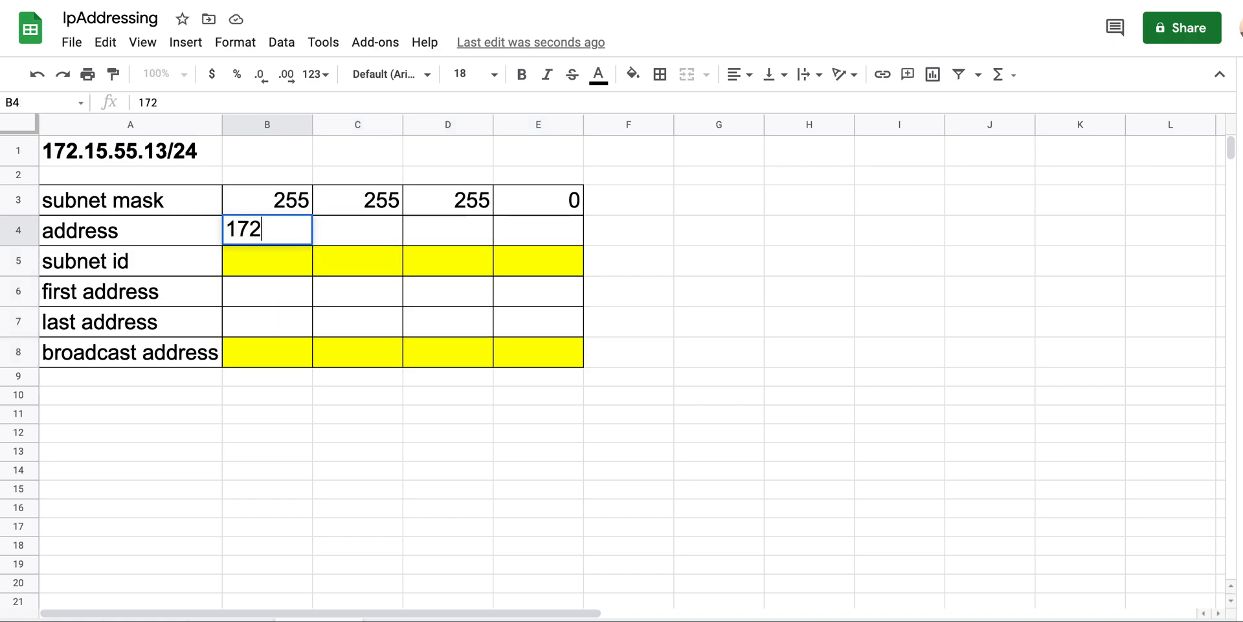
key("Tab")
type("15")
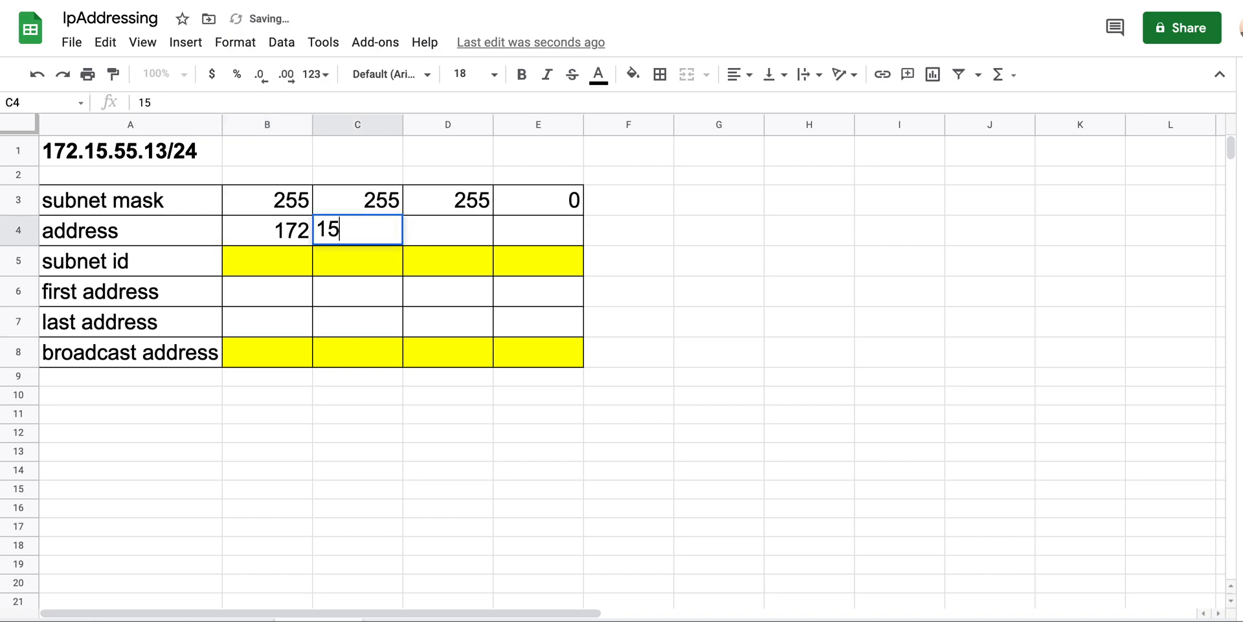
key("Tab")
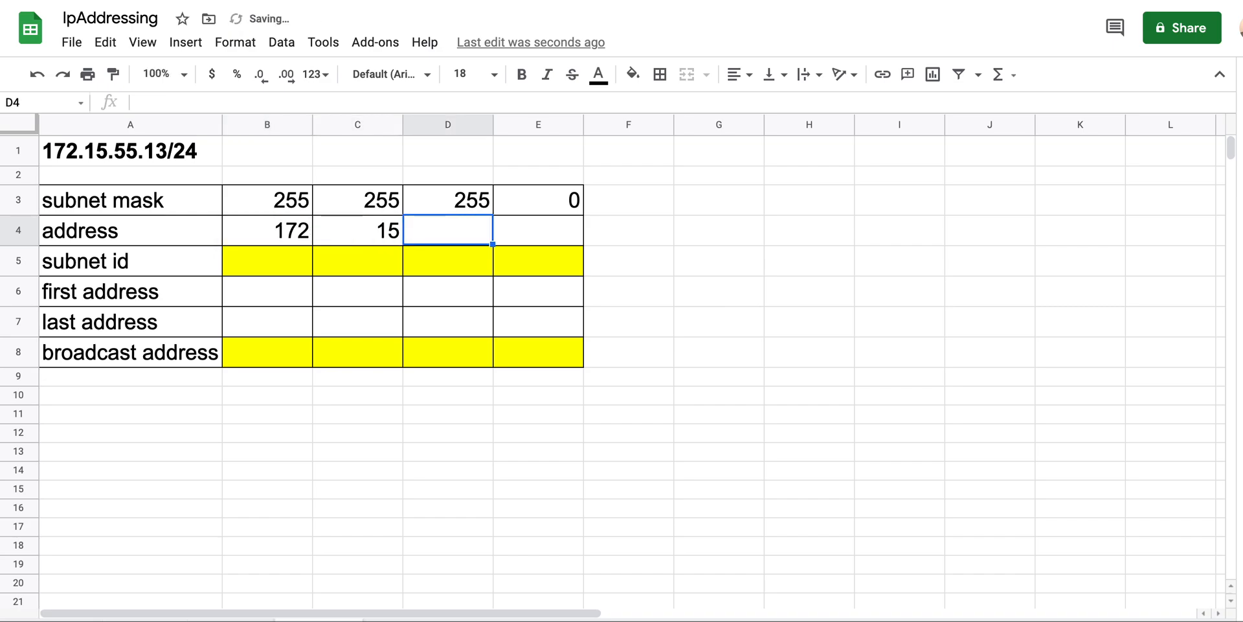
type("55")
key("Tab")
type("13")
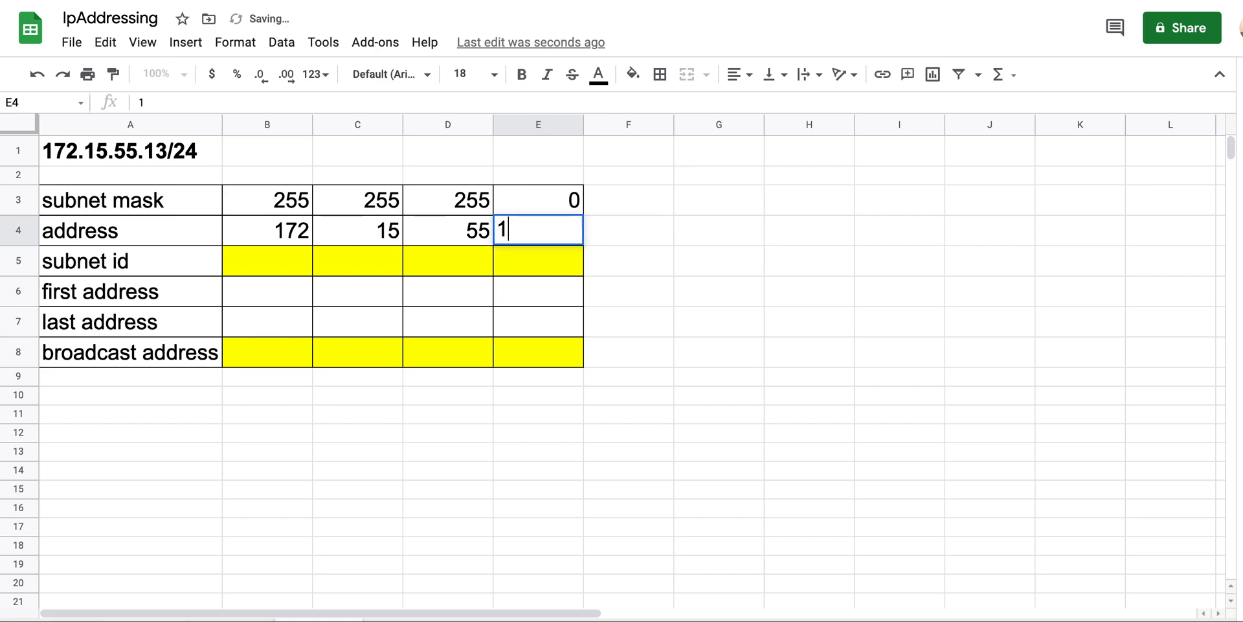
key("Tab")
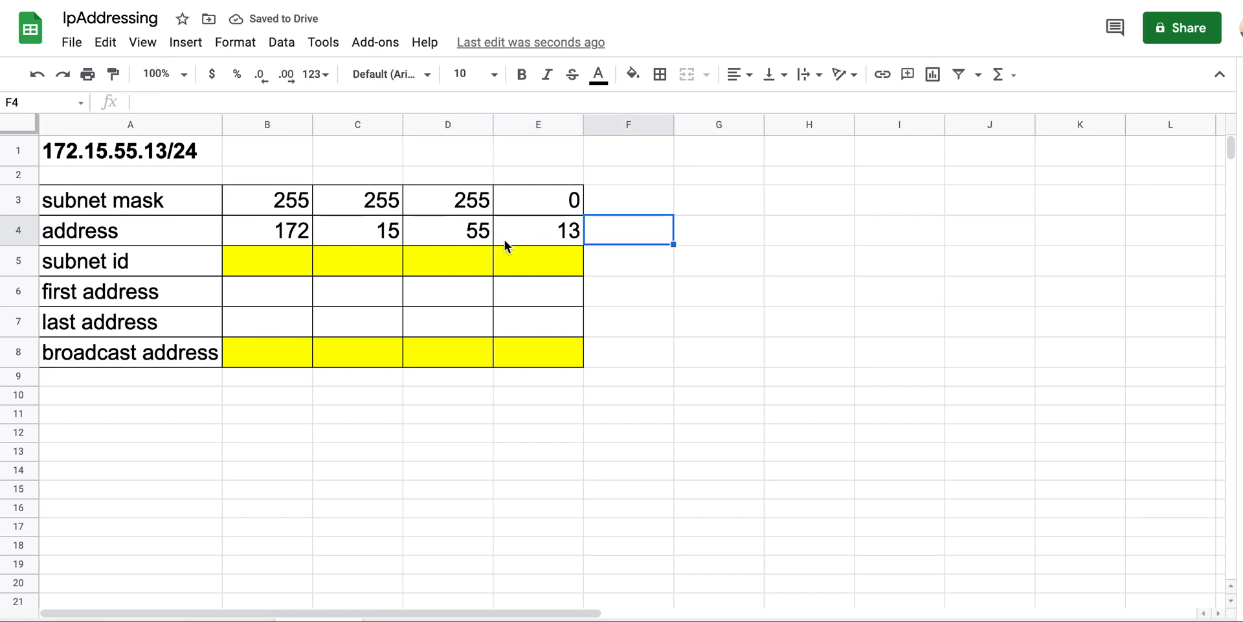
Set the subnet id's last octet to 0 and the broadcast address's last octet to 255
left_click(246, 259)
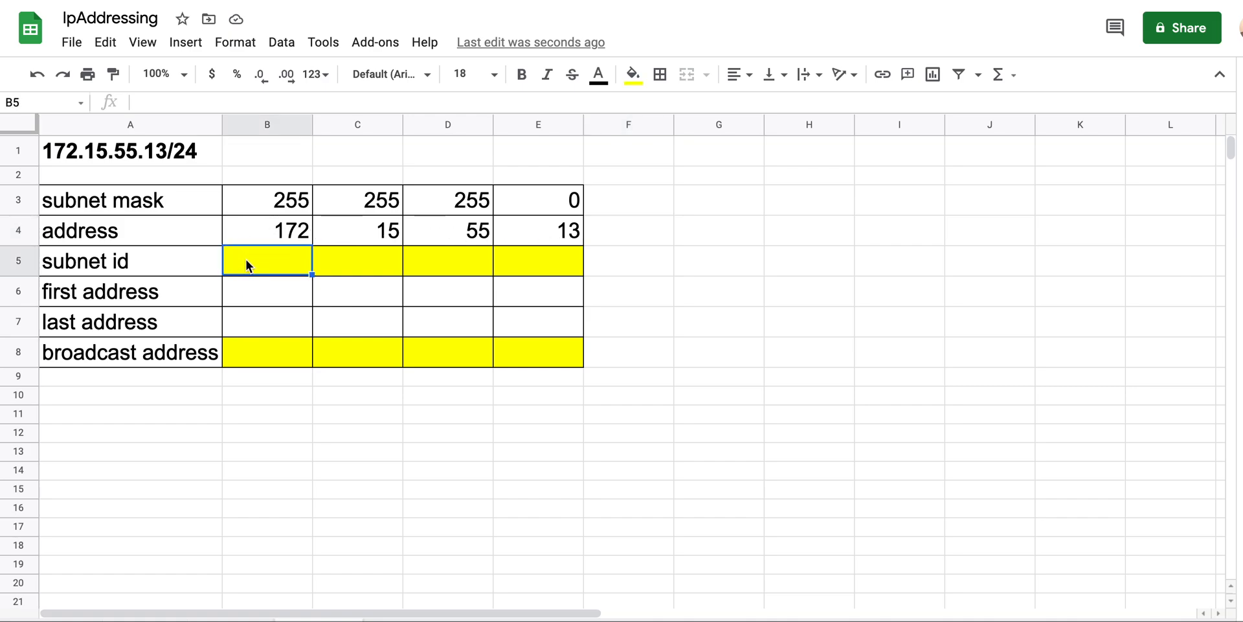
left_click(568, 257)
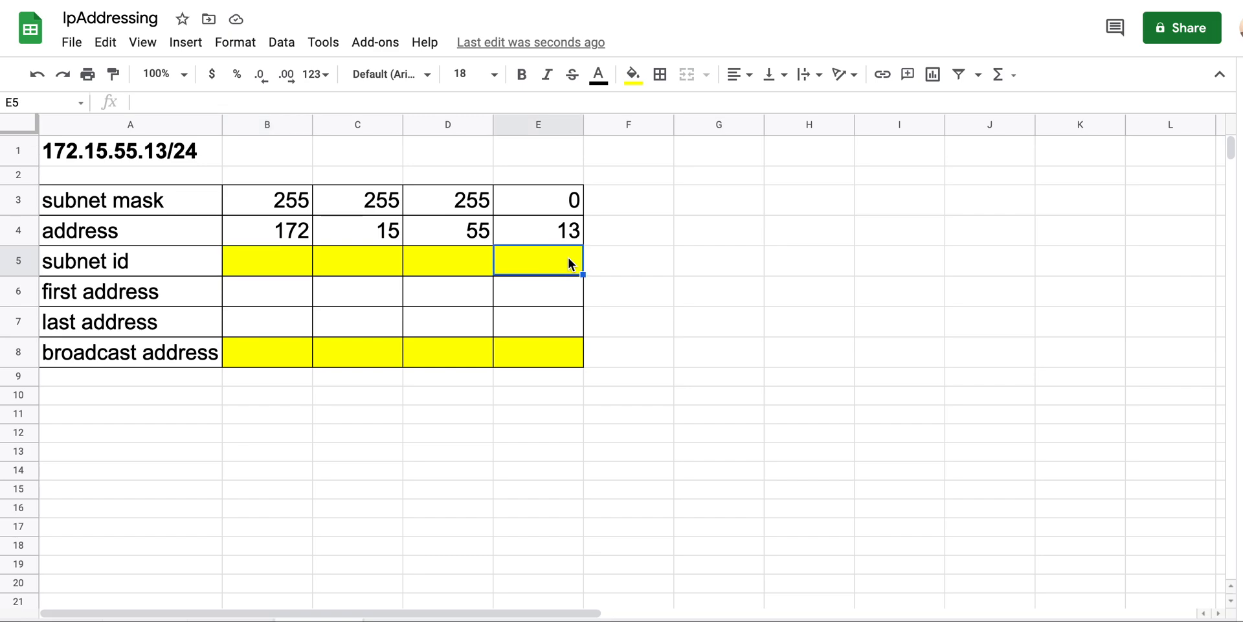
left_click(563, 260)
type("0")
key("Return")
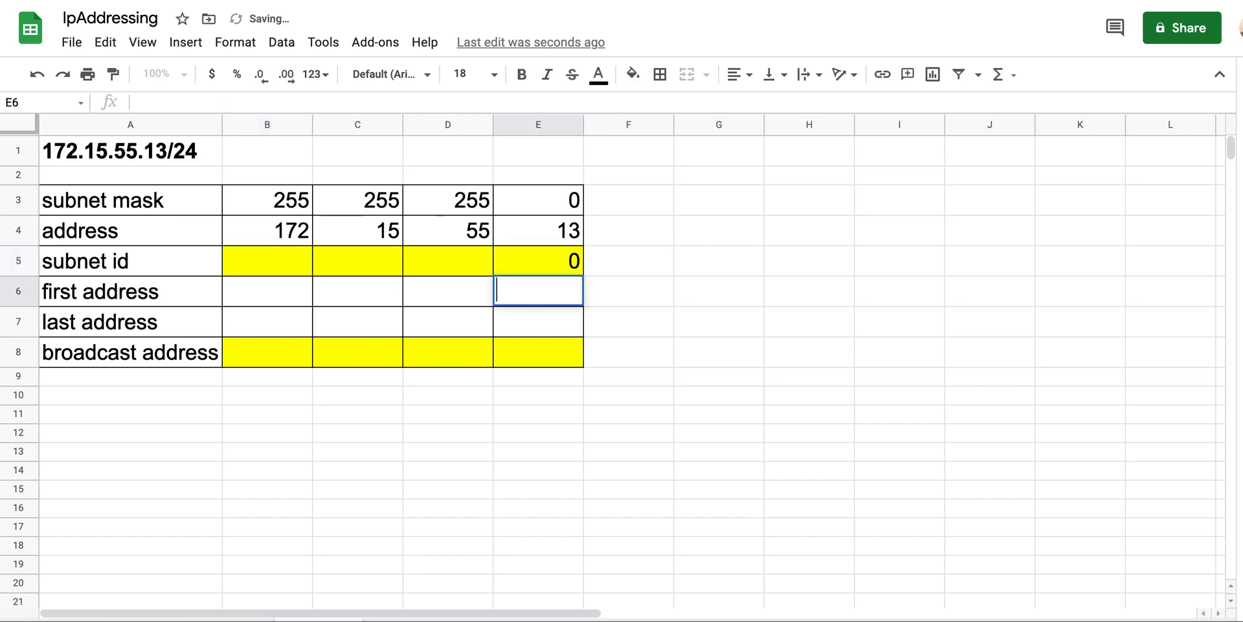
key("Down")
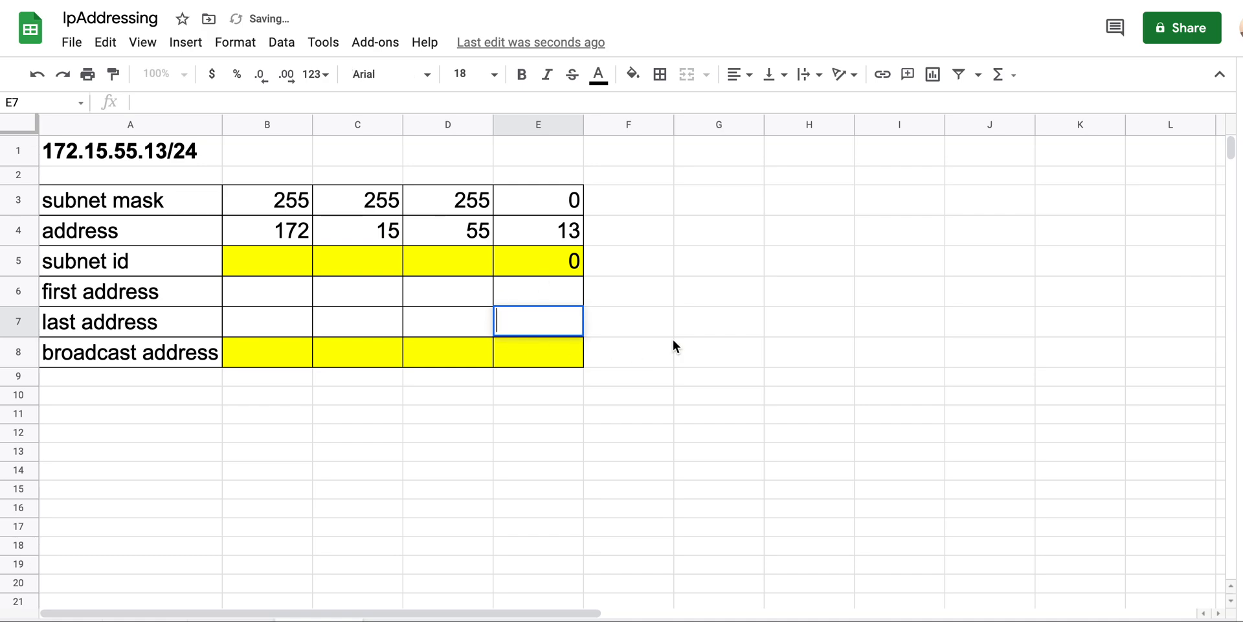
key("Down")
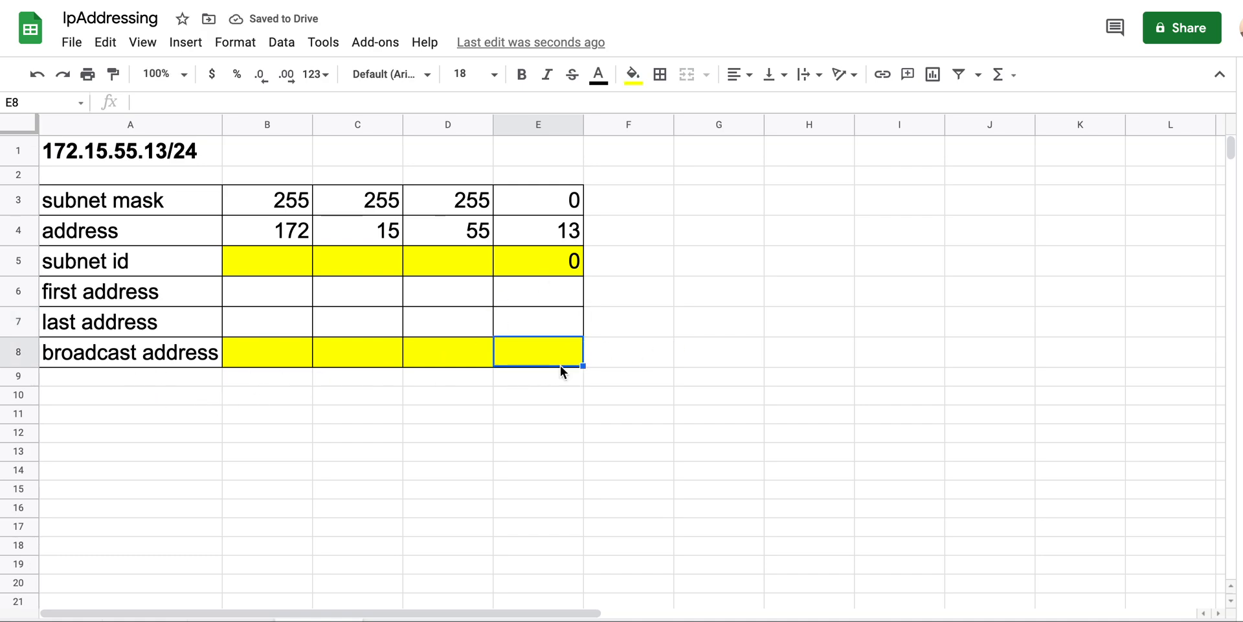
type("255")
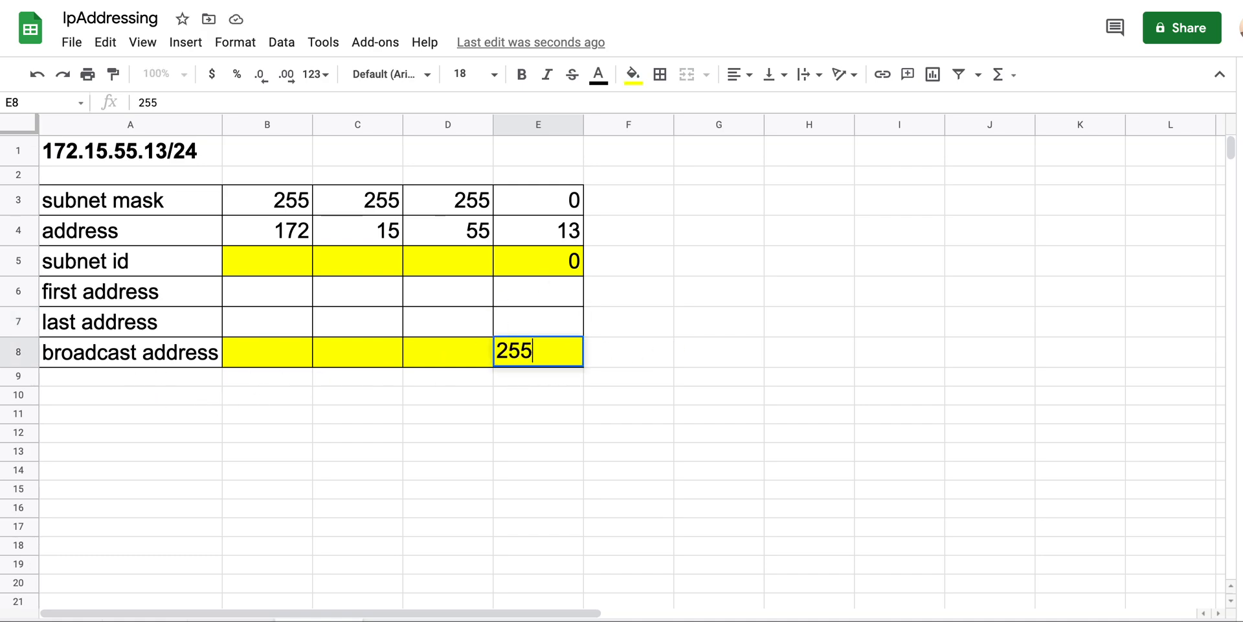
key("Return")
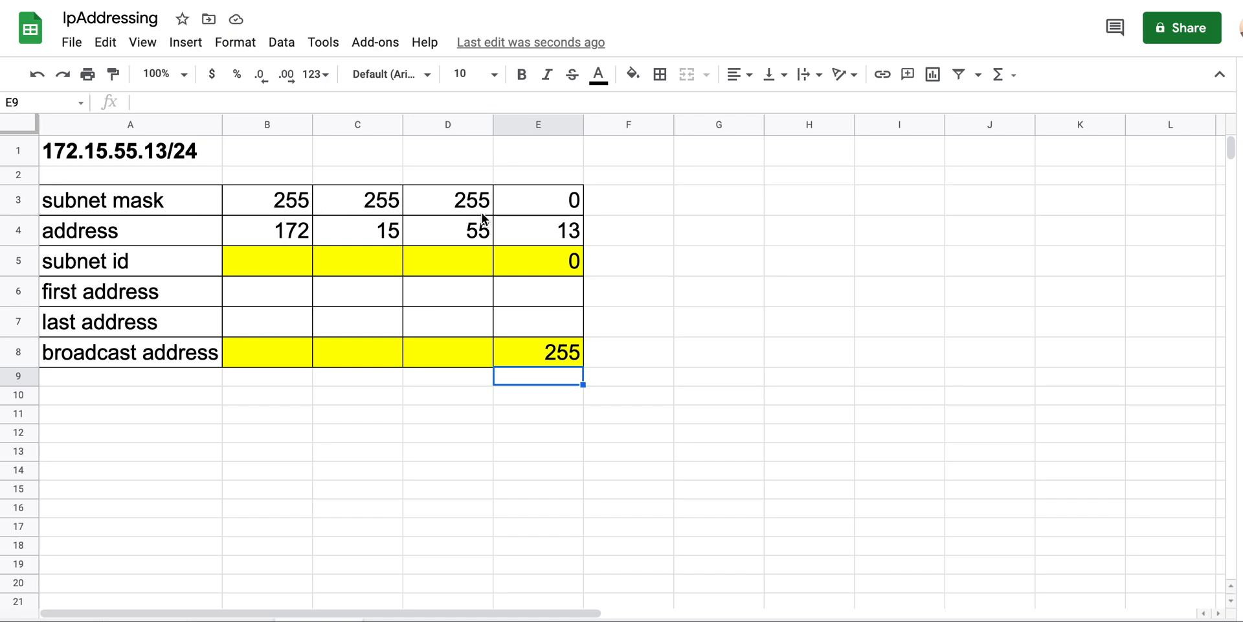
Copy the octets 172, 15, 55 into the subnet id, first, last and broadcast rows
left_click_drag(285, 238, 449, 238)
key("ctrl+c")
left_click_drag(240, 270, 254, 339)
key("ctrl+v")
left_click(452, 431)
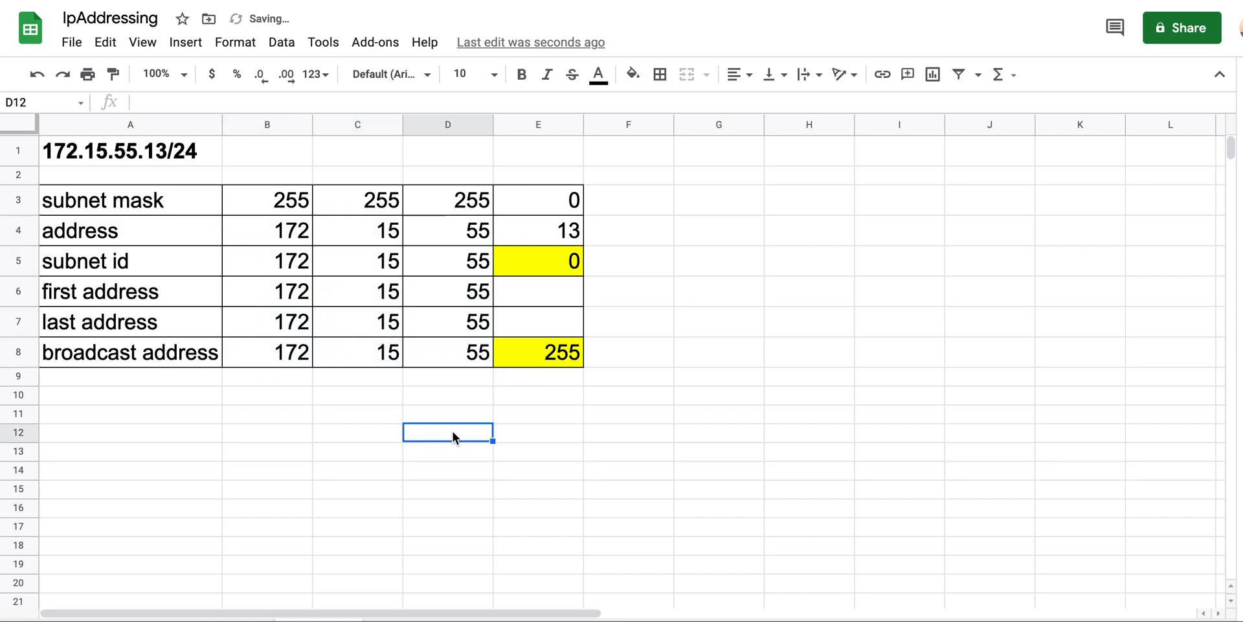
Fill the broadcast address row and the subnet id row values with yellow
left_click_drag(255, 347, 502, 353)
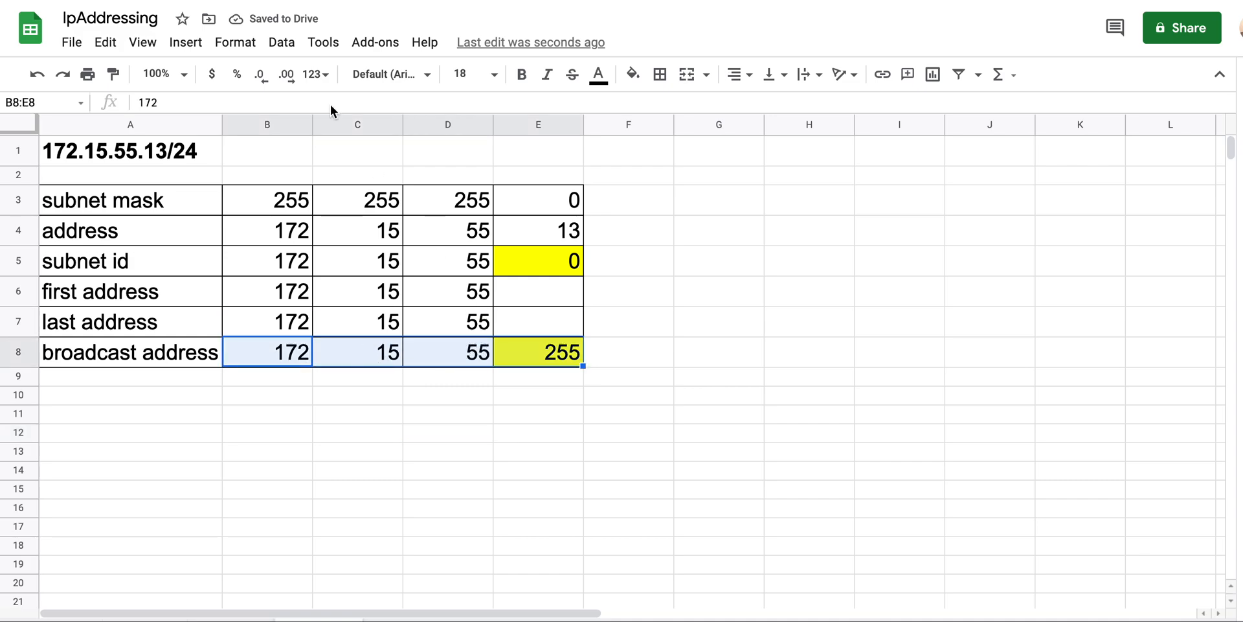
left_click(633, 73)
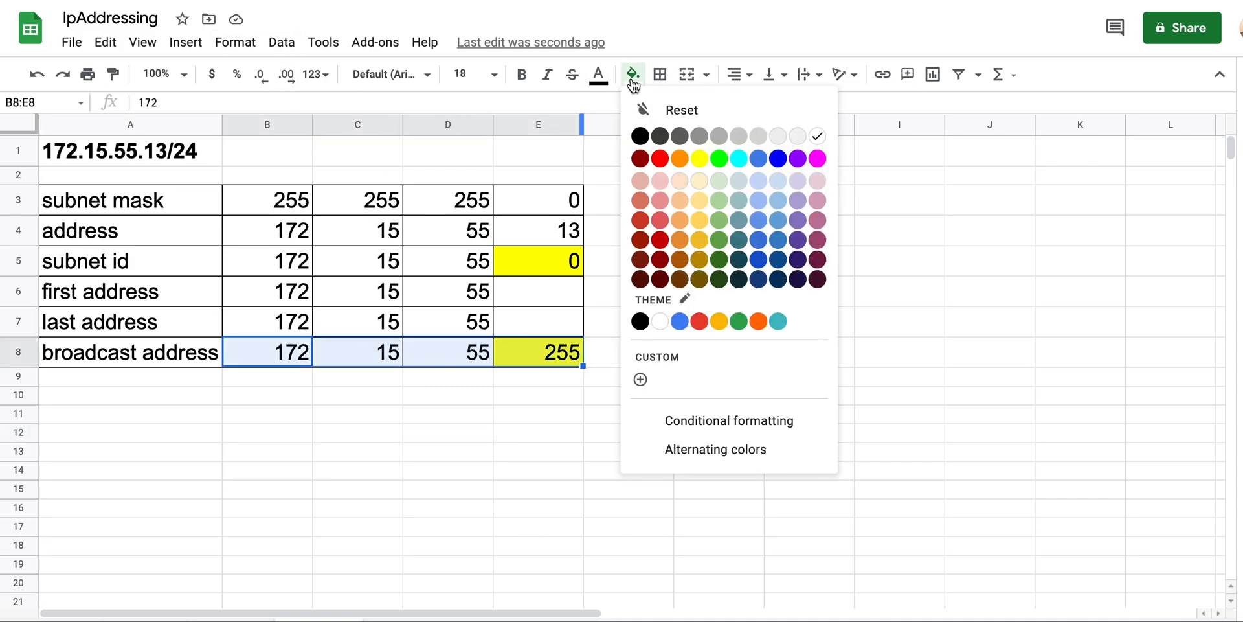
left_click(702, 158)
left_click_drag(263, 258, 452, 261)
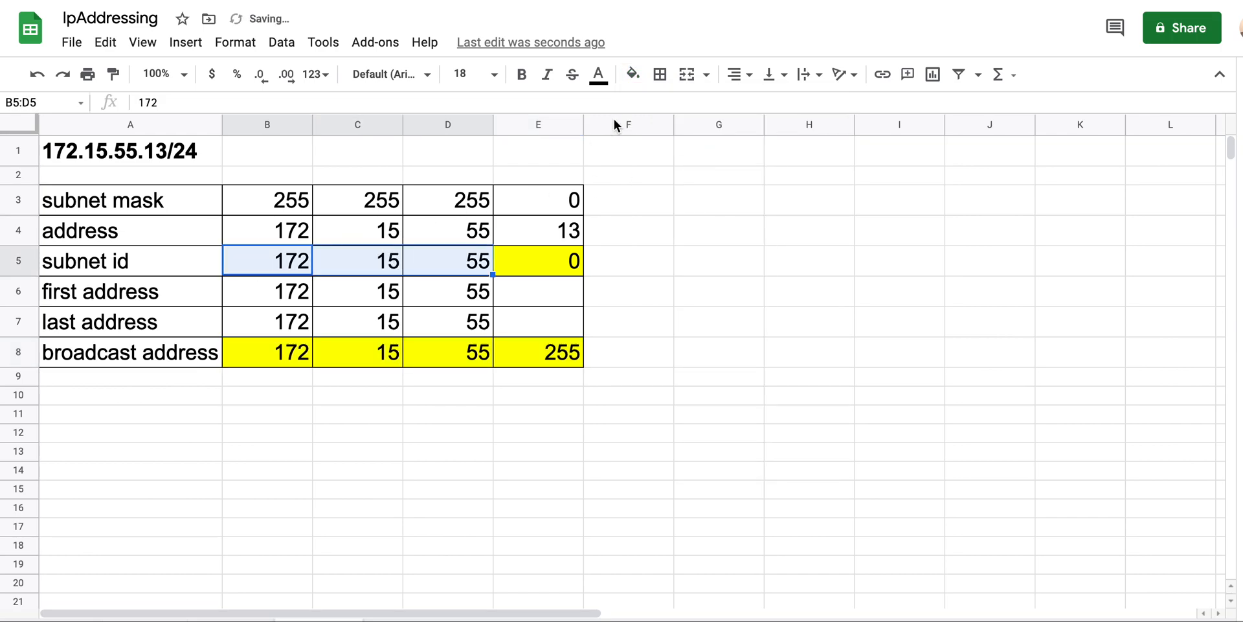
left_click(634, 83)
left_click(697, 161)
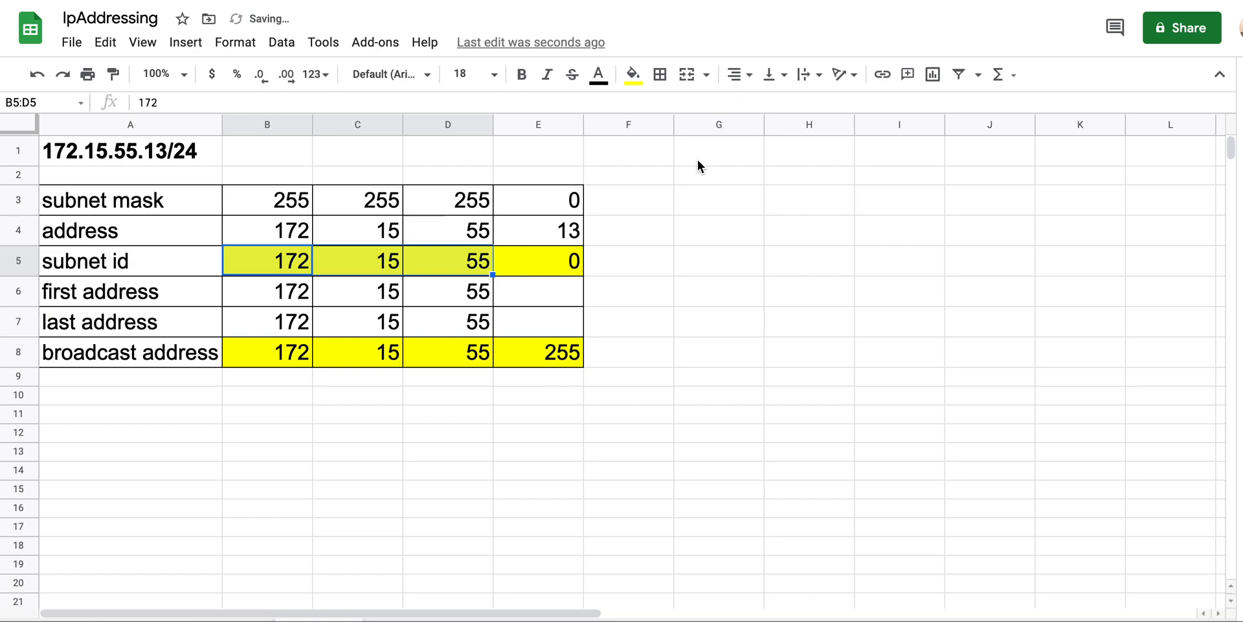
left_click(669, 349)
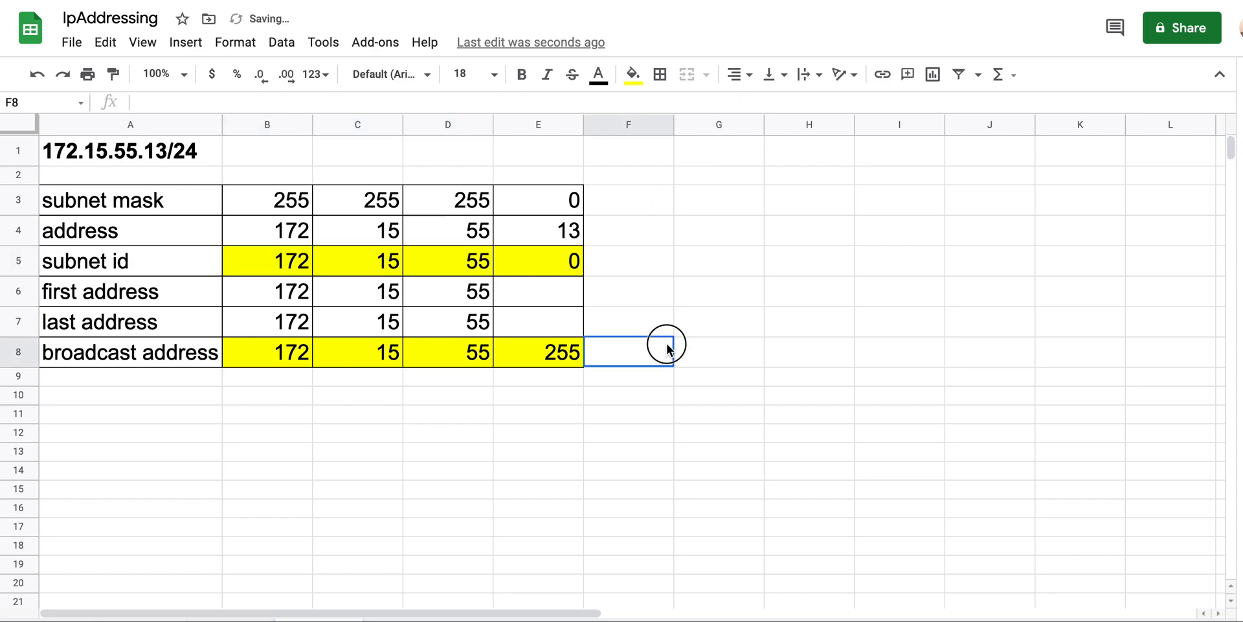
Enter 1 as the first address's last octet and 254 as the last address's
left_click(566, 291)
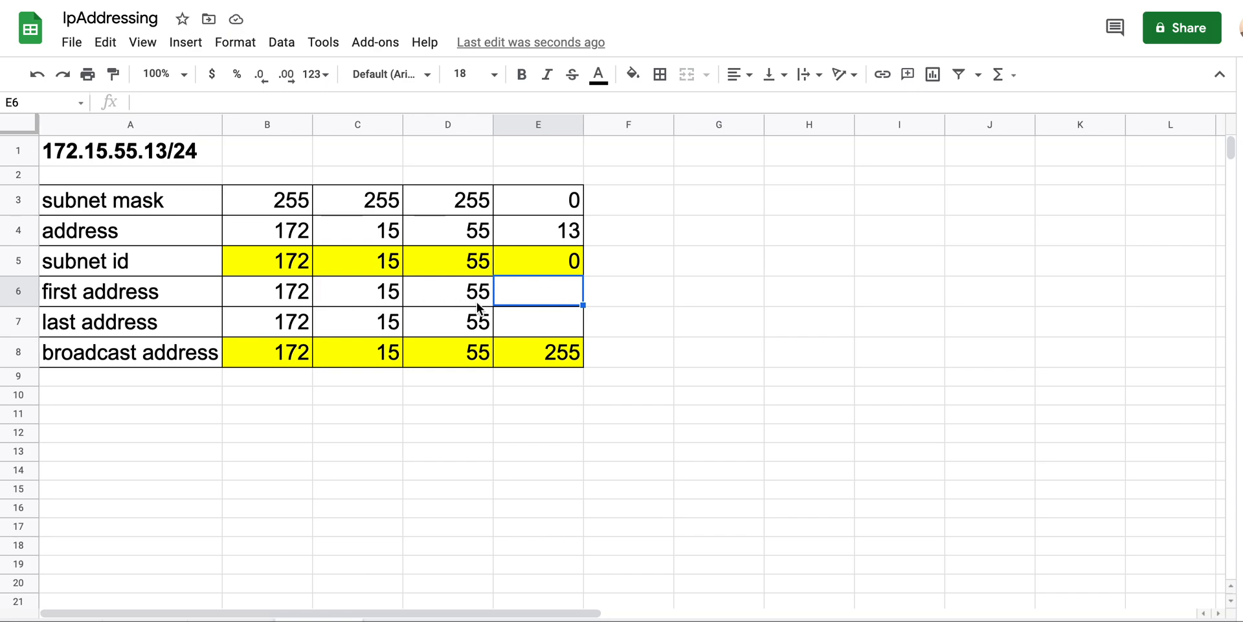
type("1")
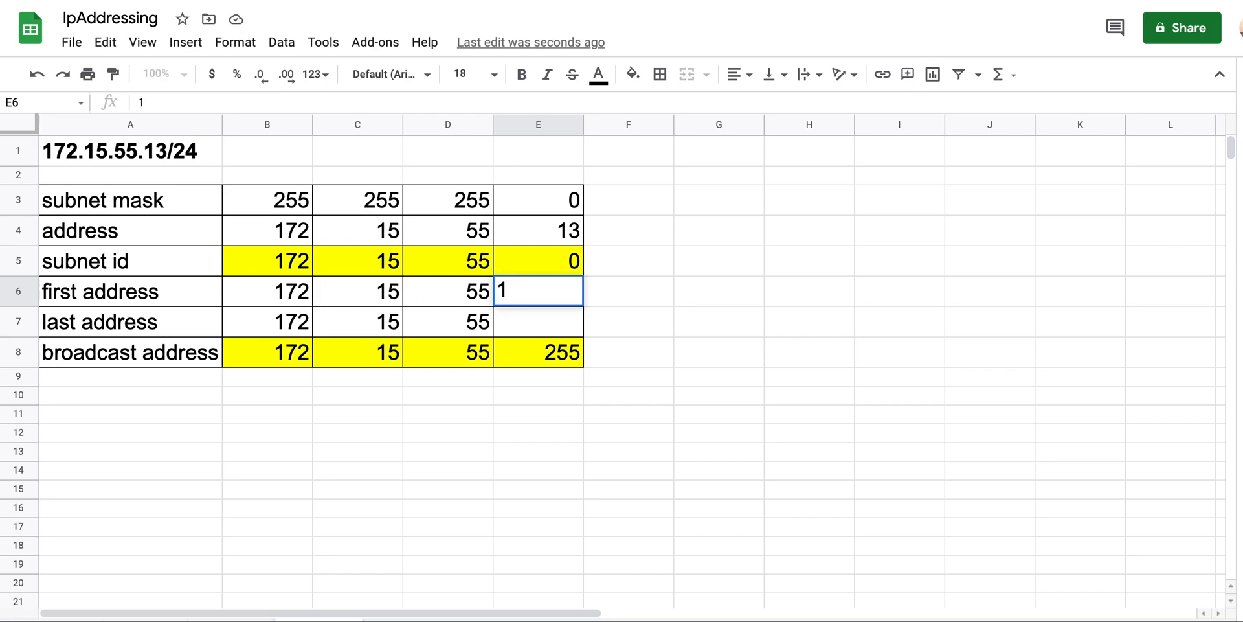
key("Return")
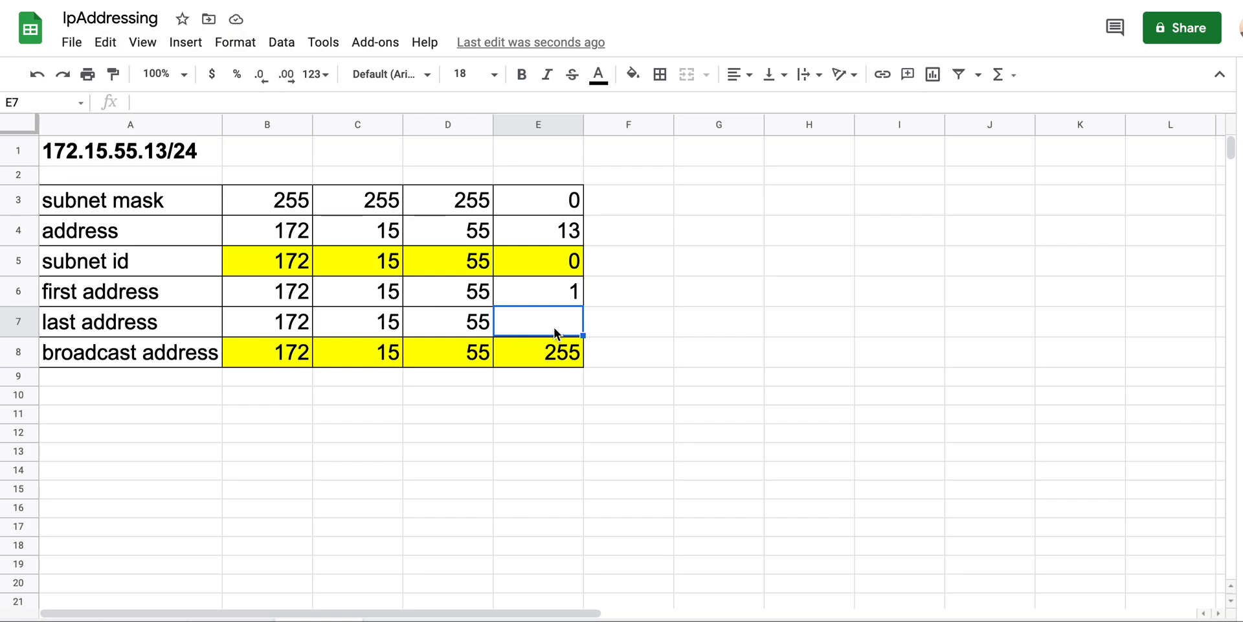
type("254")
key("Return")
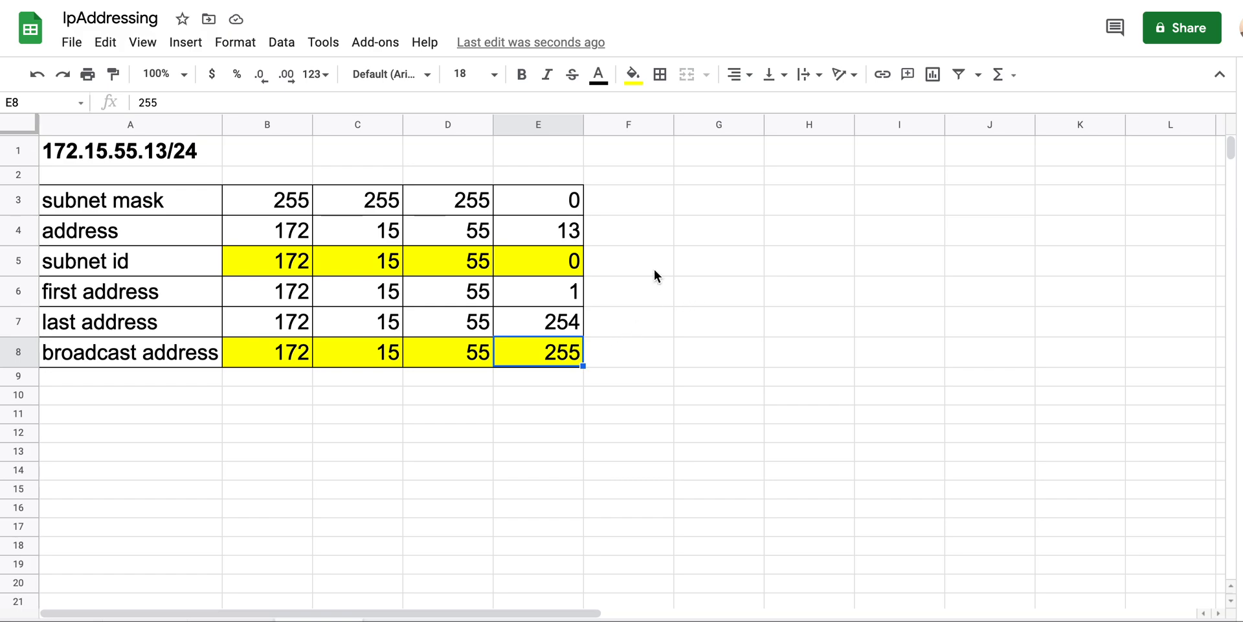
Number cells G6 to G8 with 1, 2 and 3
left_click(741, 301)
type("1")
key("Return")
type("2")
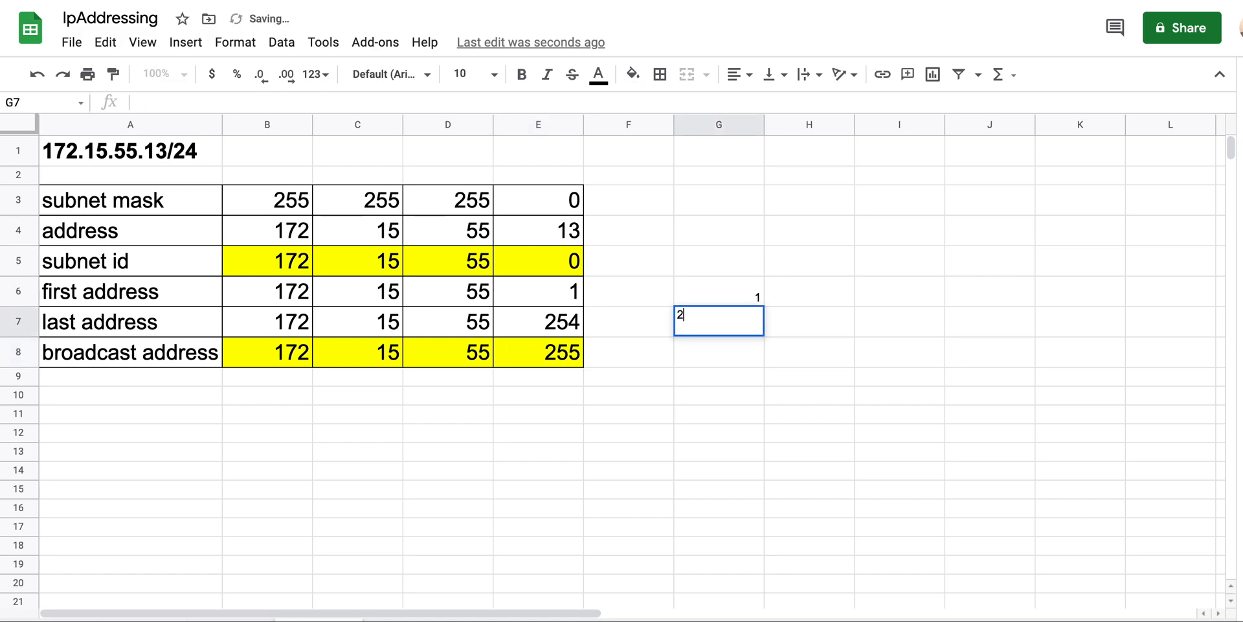
key("Return")
type("3")
key("Return")
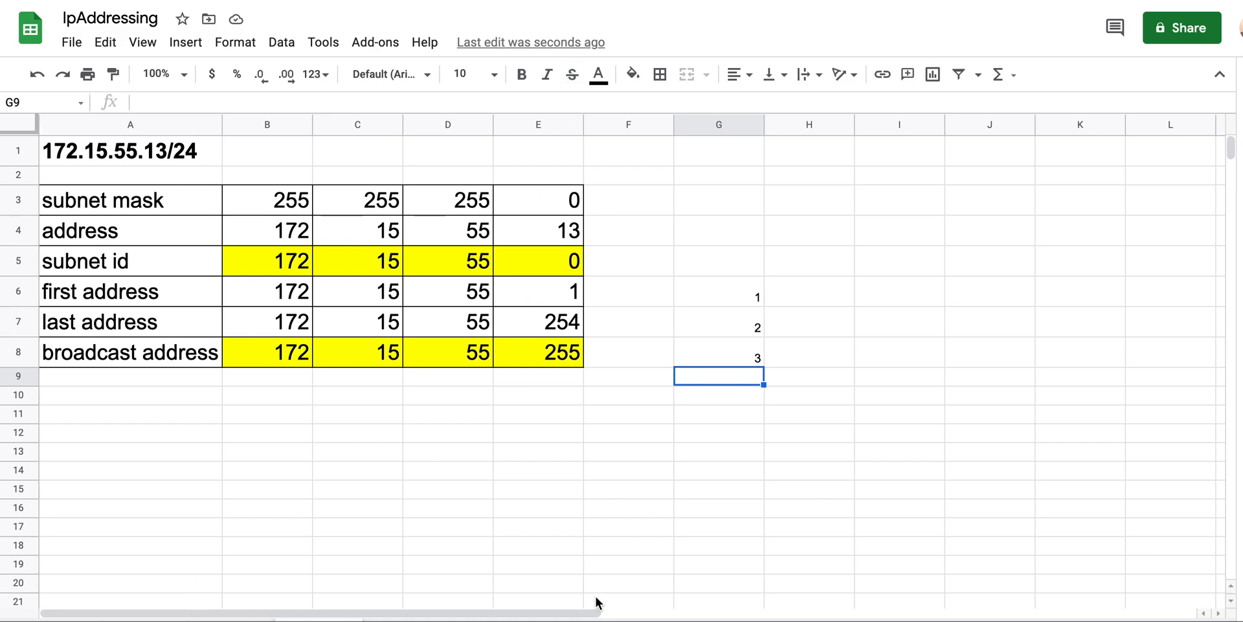
Copy the 172.15.55.13/24 address from A1 and switch to the Azure portal
double_click(142, 149)
left_click_drag(198, 149, 40, 155)
key("super+c")
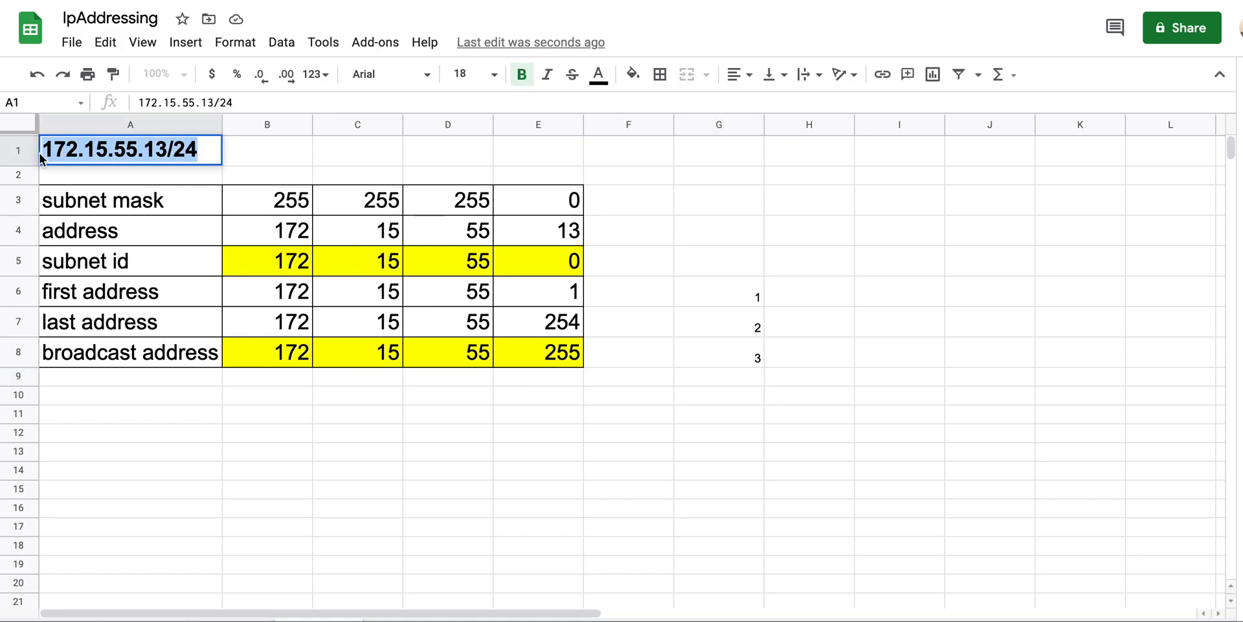
left_click(453, 525)
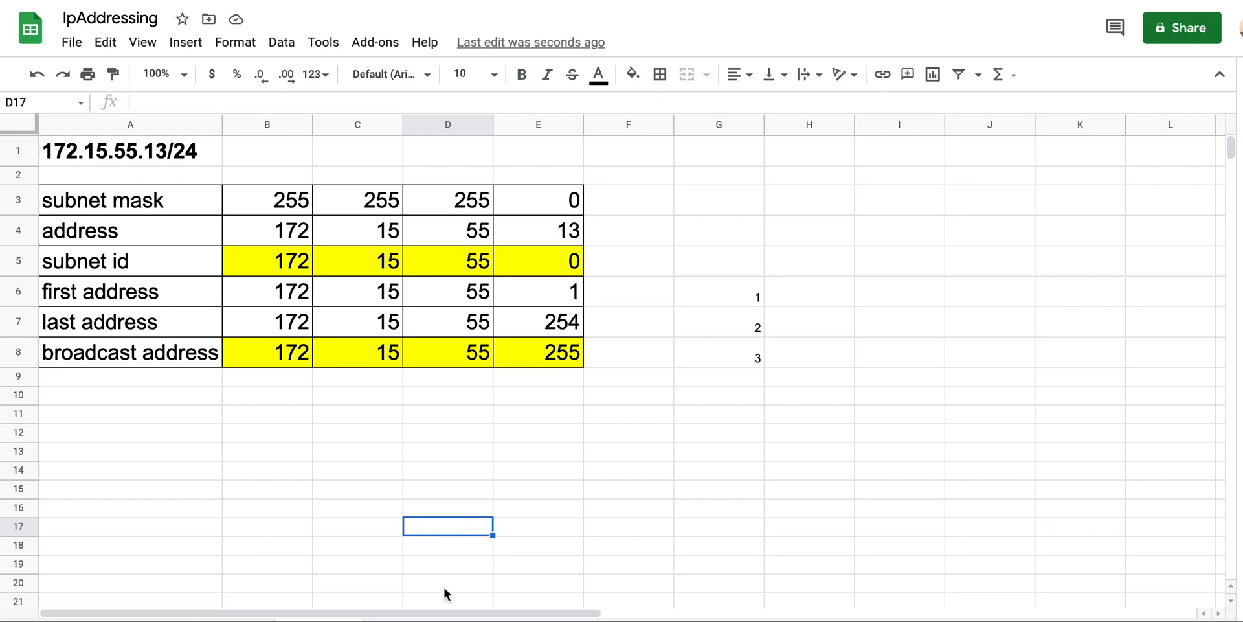
left_click(642, 620)
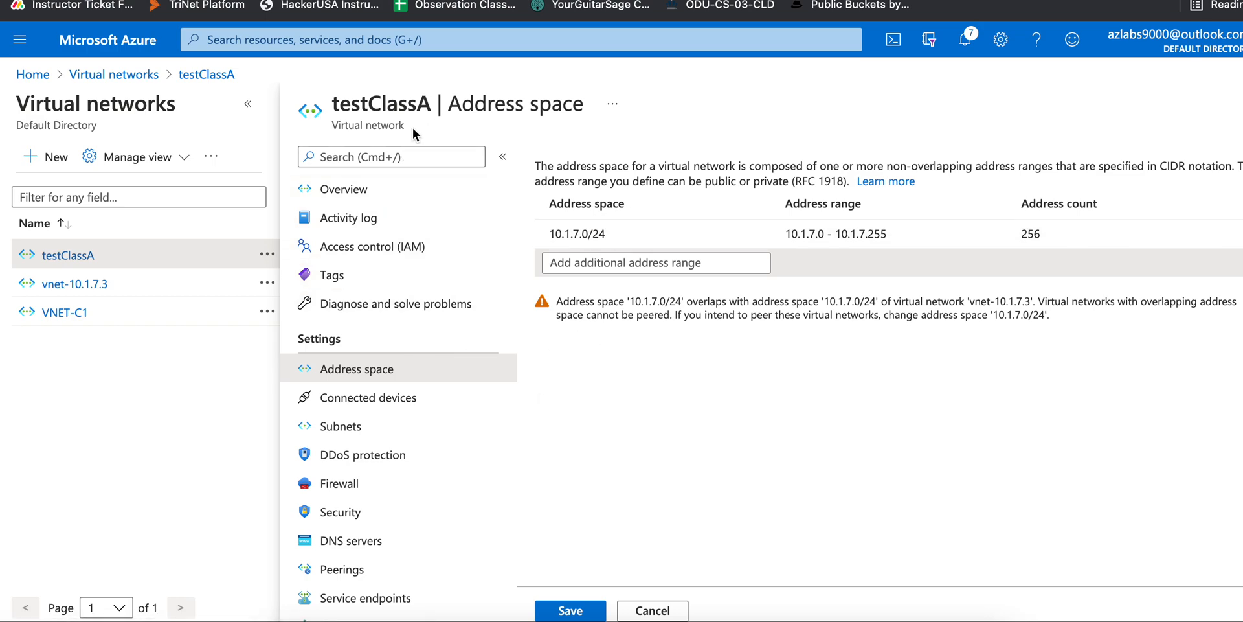
Go from testClassA's Address space page back to Home, confirming the discard of unsaved edits
left_click_drag(333, 98, 427, 103)
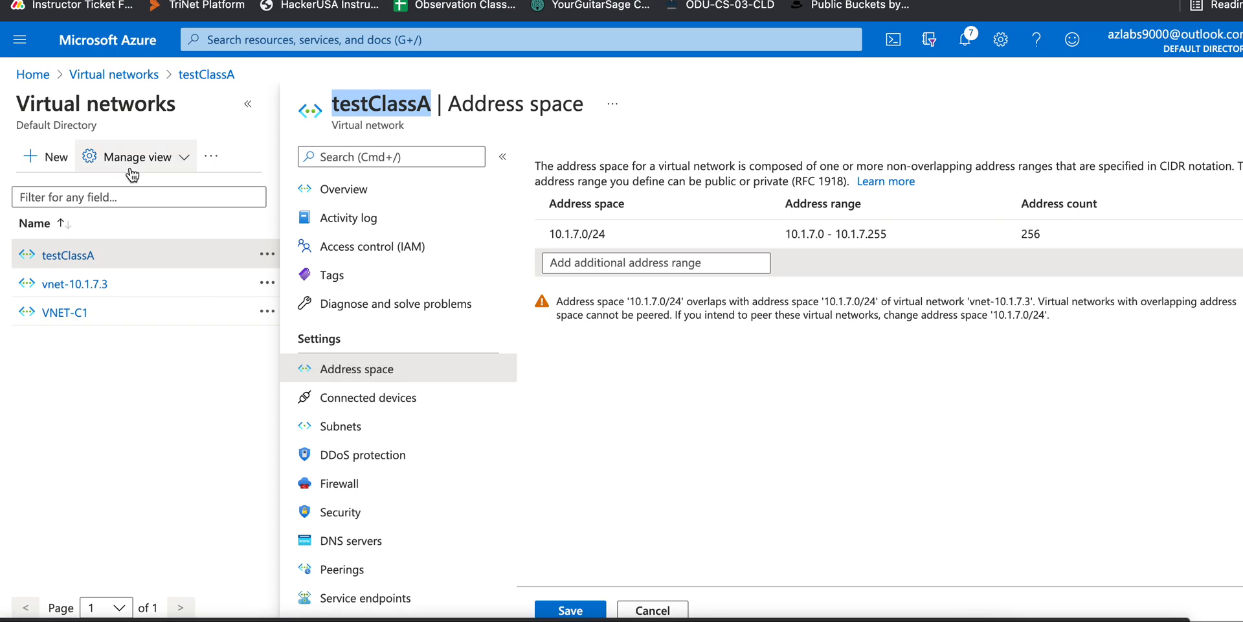
left_click(33, 76)
left_click(784, 78)
Search 'vir', open Virtual networks and select testClassA
left_click(489, 41)
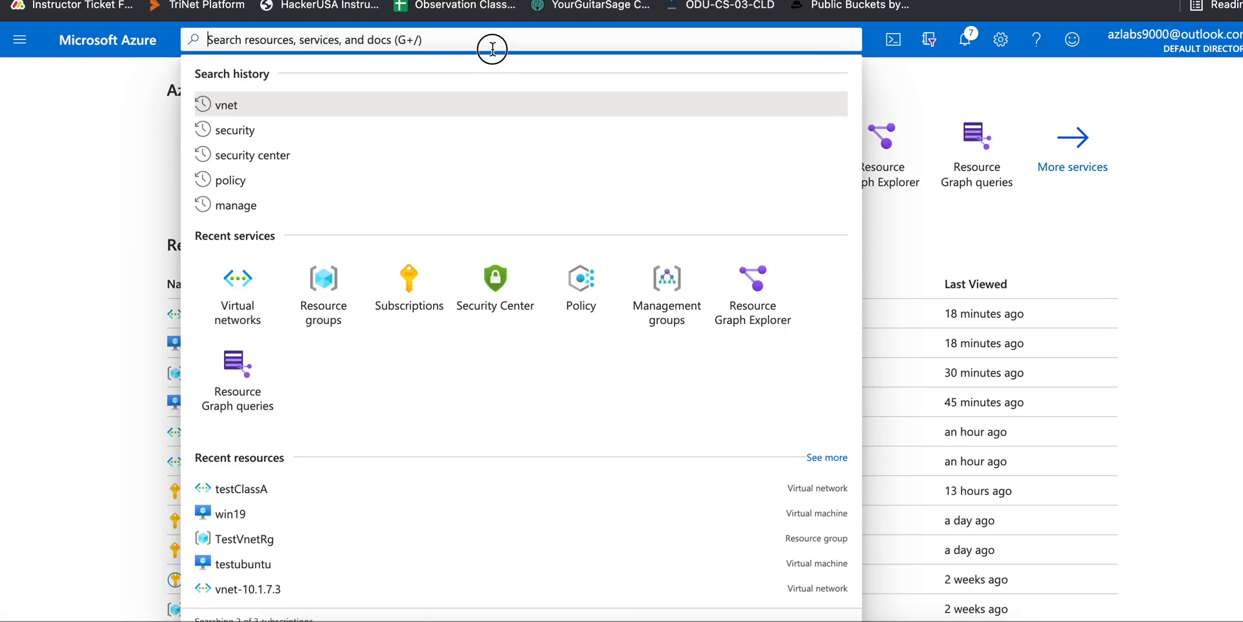
type("vir")
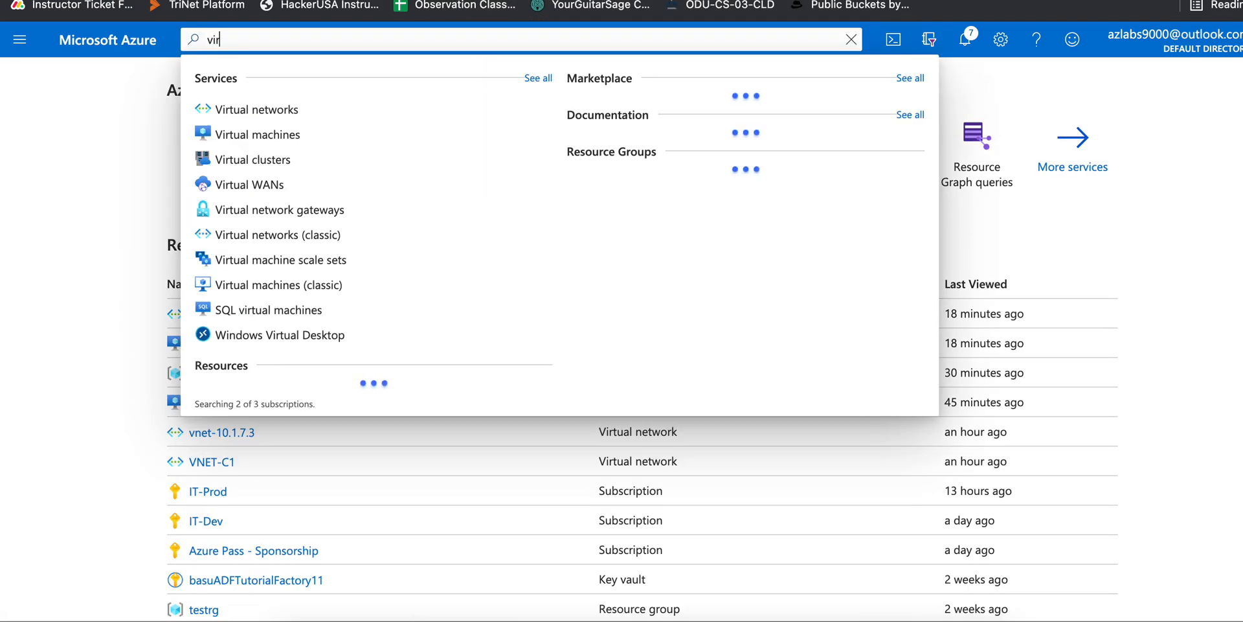
left_click(259, 108)
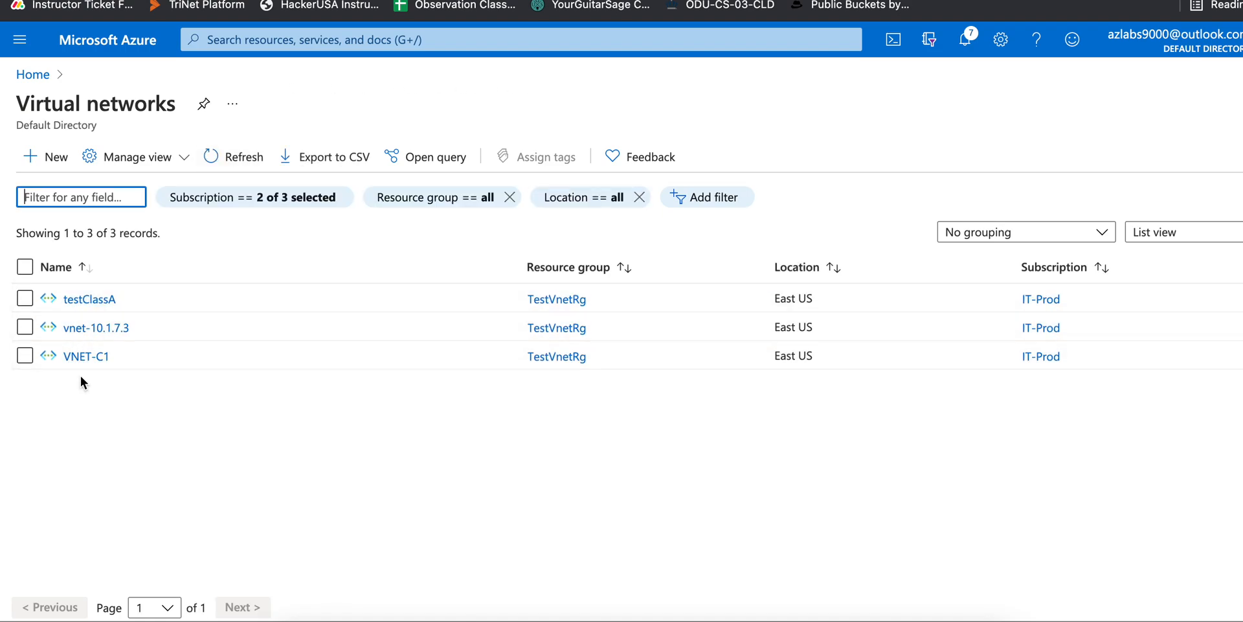
left_click(100, 300)
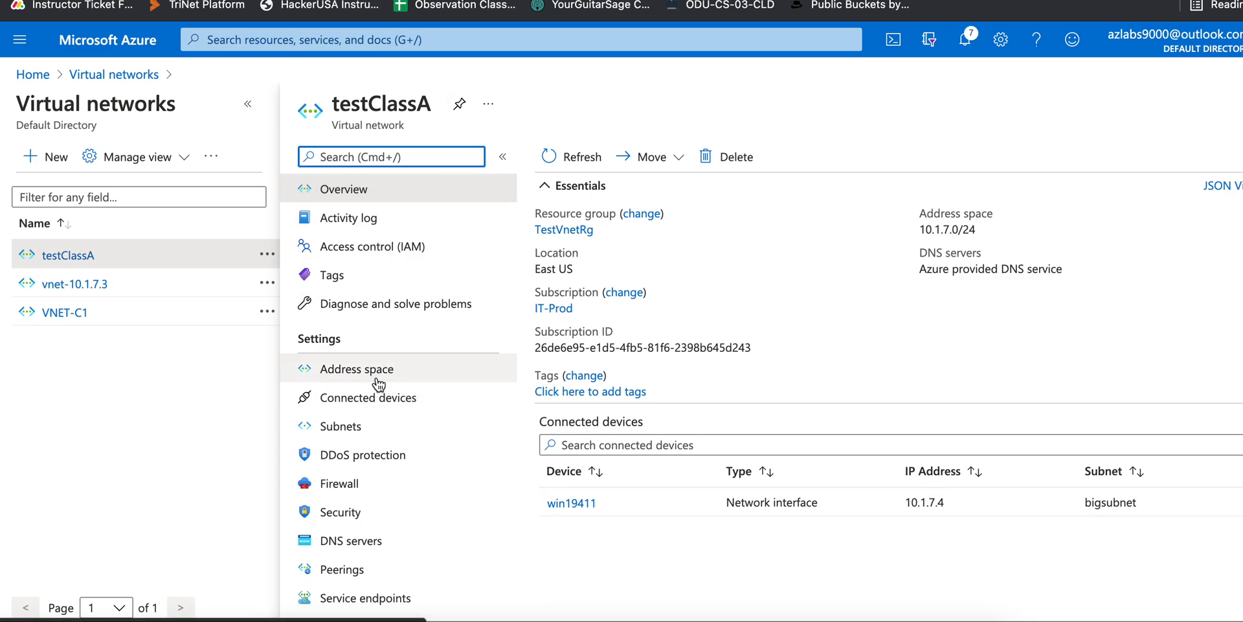
Confirm bigsubnet uses 10.1.7.0/24 under Subnets, then go to Address space's add range field
left_click(421, 377)
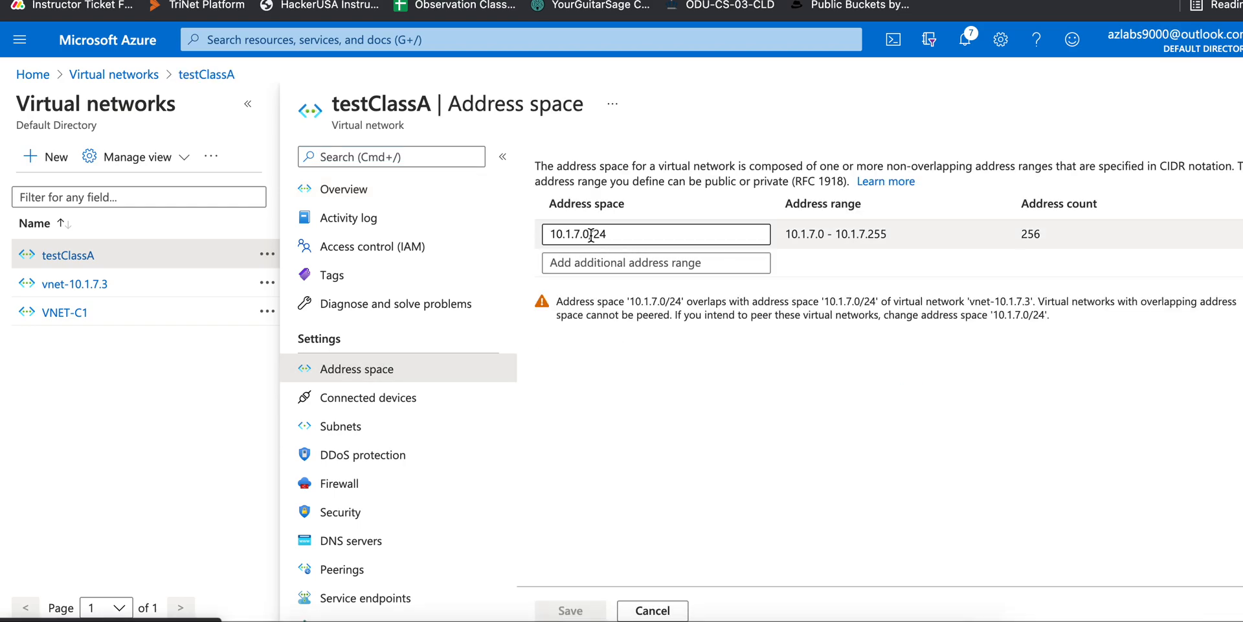
left_click_drag(551, 231, 619, 231)
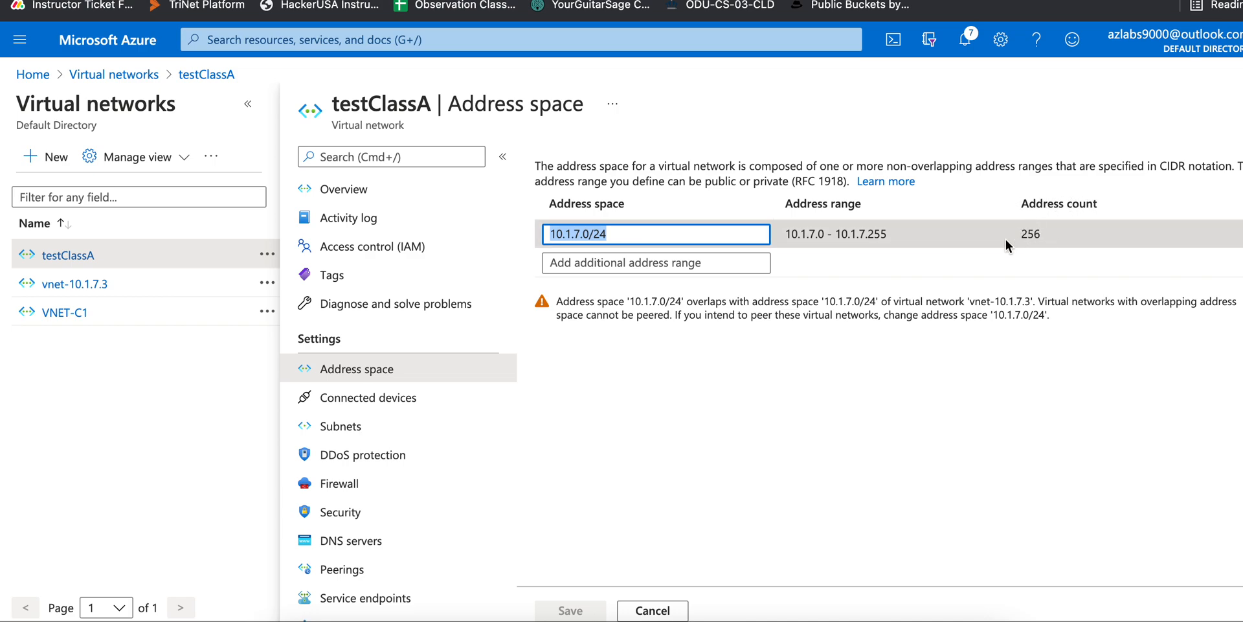
left_click(382, 439)
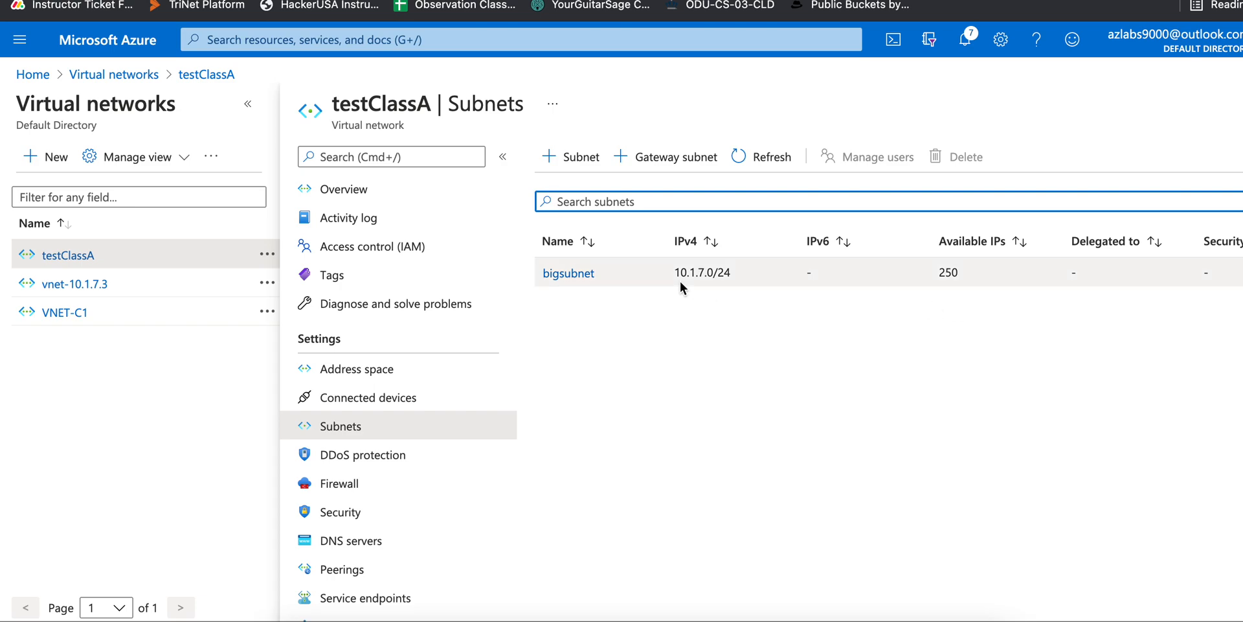
left_click(382, 371)
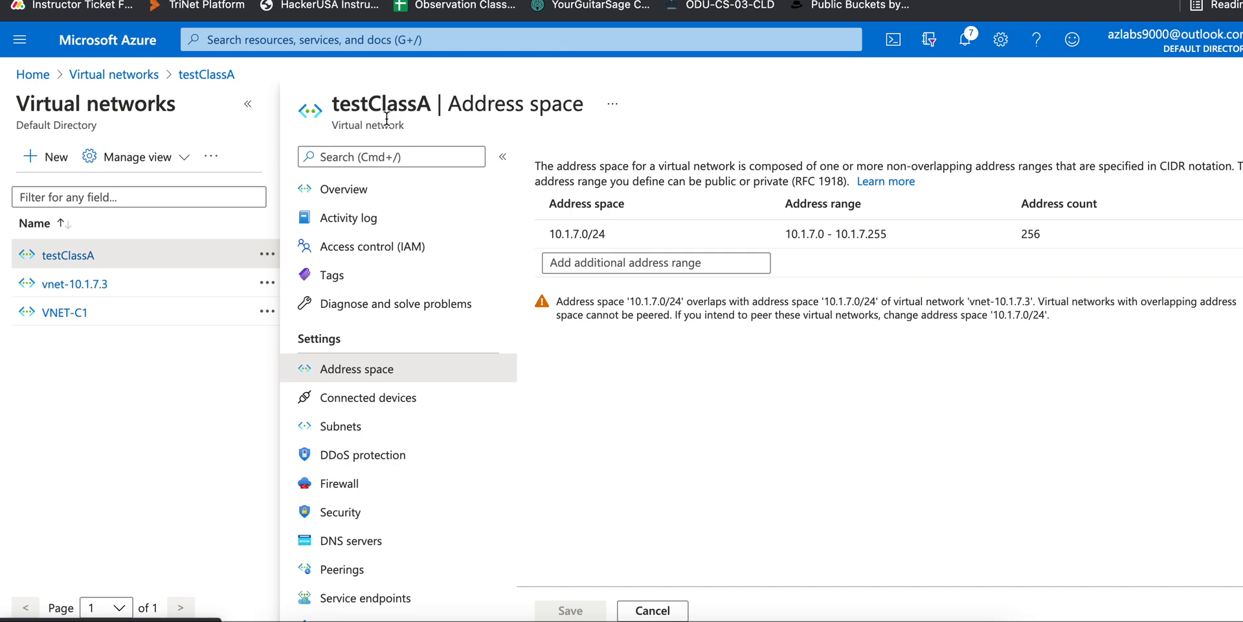
left_click(592, 263)
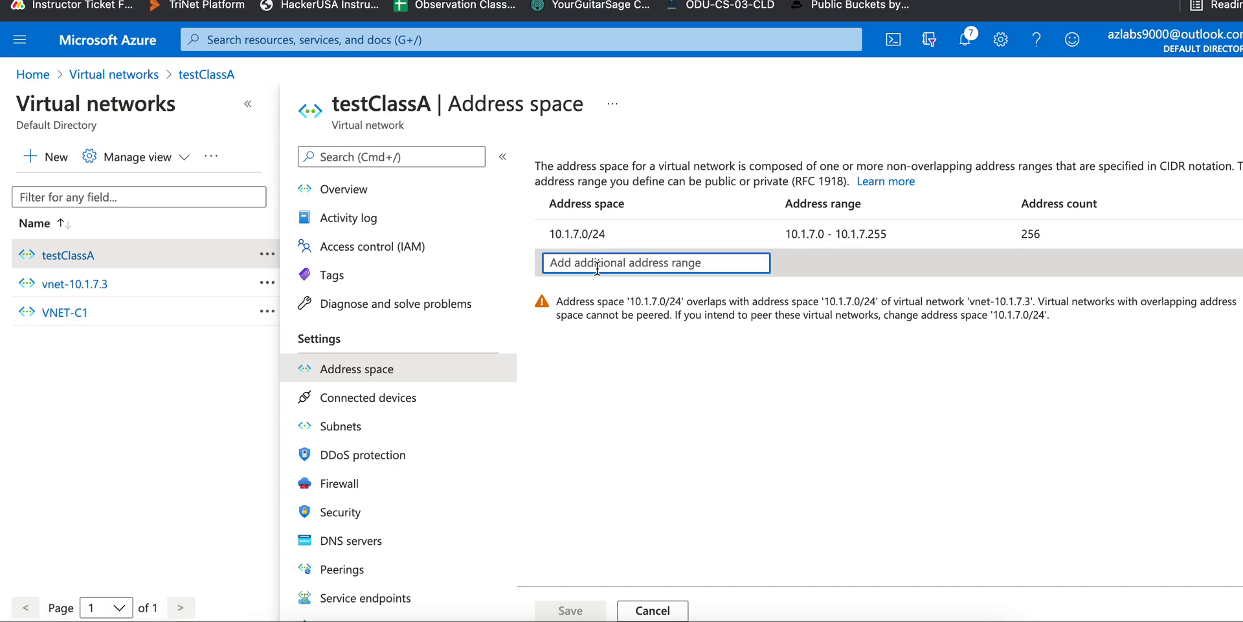
Enter 172.15.55.0/24 as testClassA's additional address range and save
key("super+v")
left_click_drag(549, 261, 645, 260)
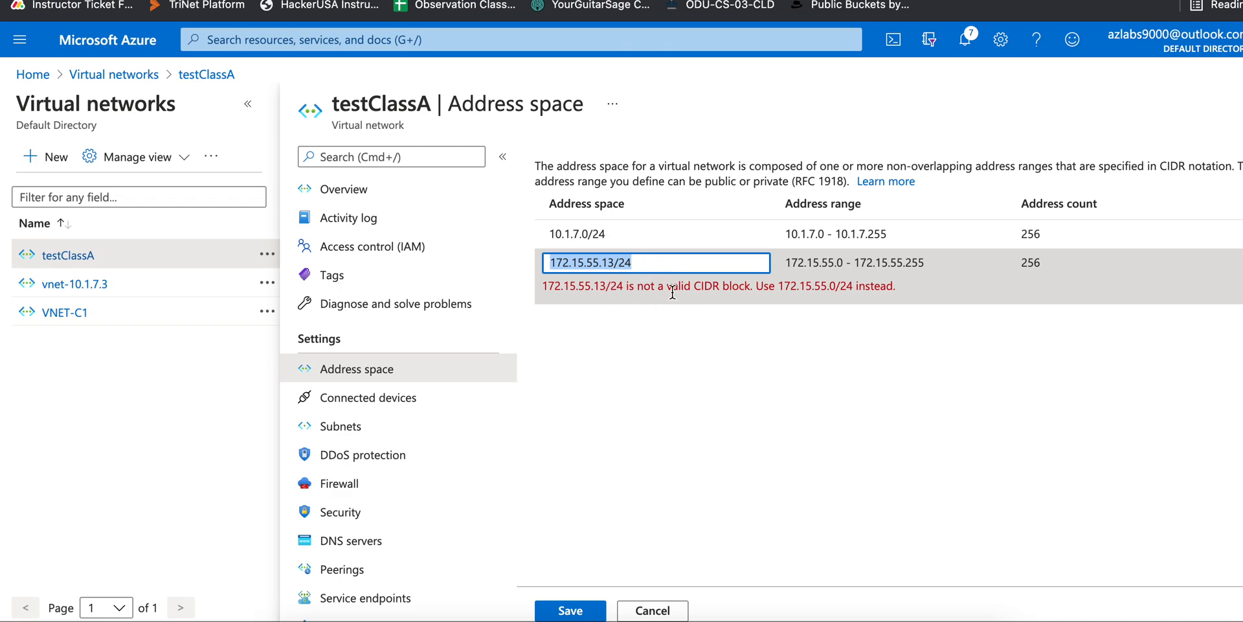
left_click_drag(779, 286, 853, 279)
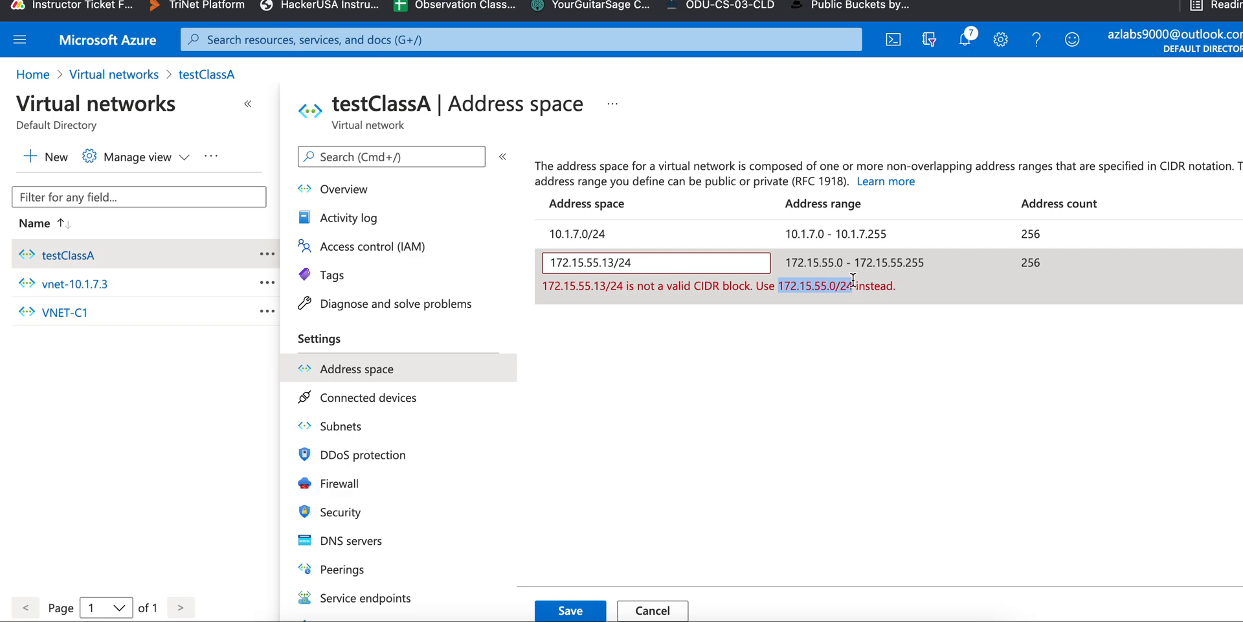
left_click(615, 260)
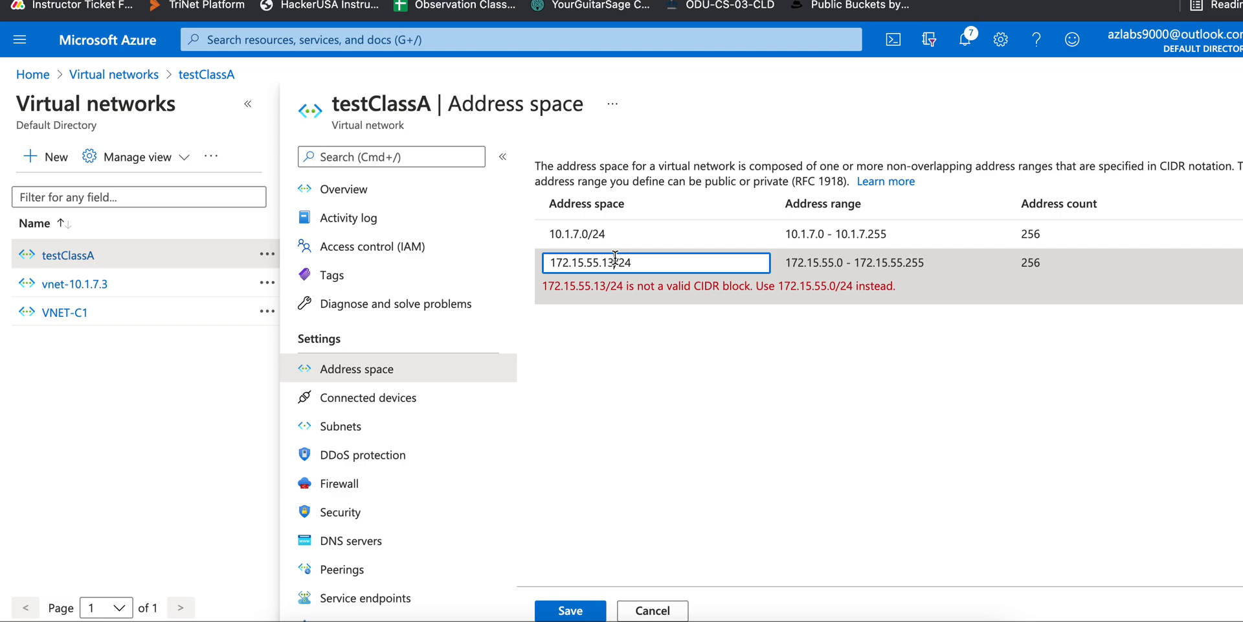
key("BackSpace")
key("BackSpace")
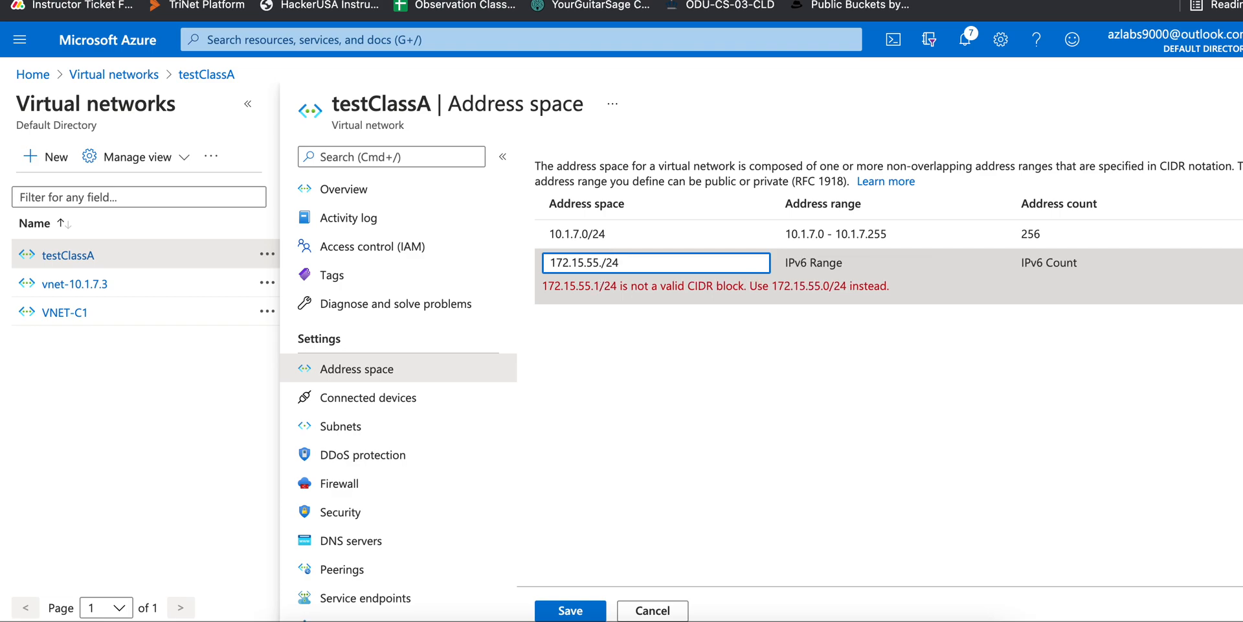
type("0")
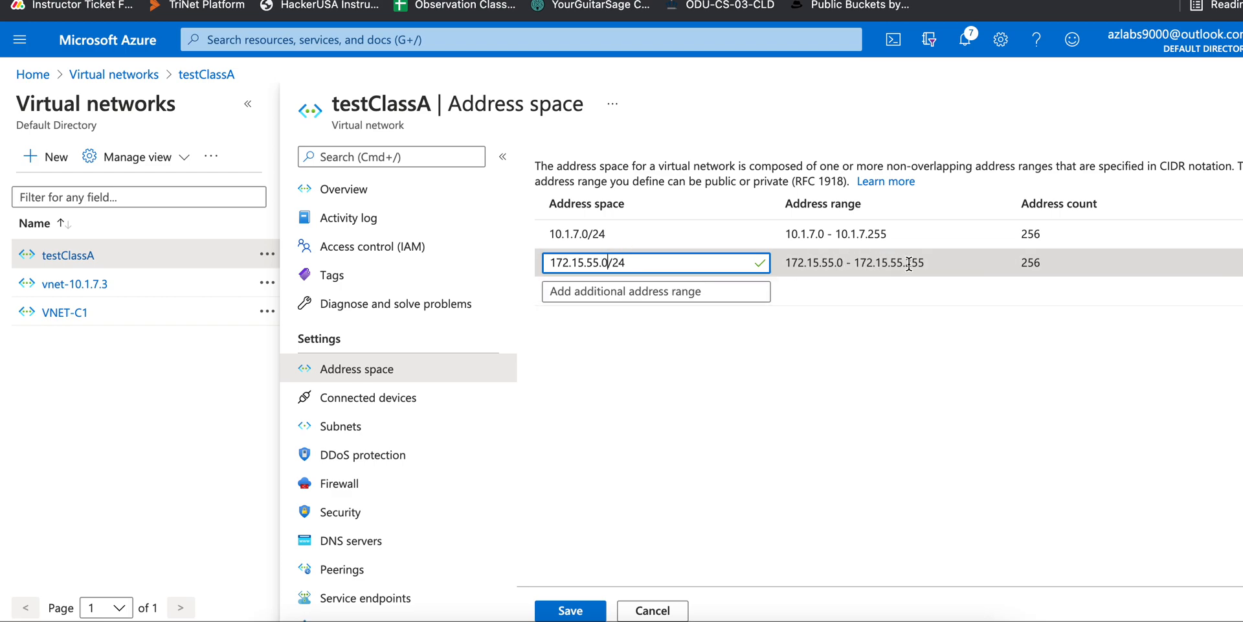
left_click(721, 395)
left_click(733, 531)
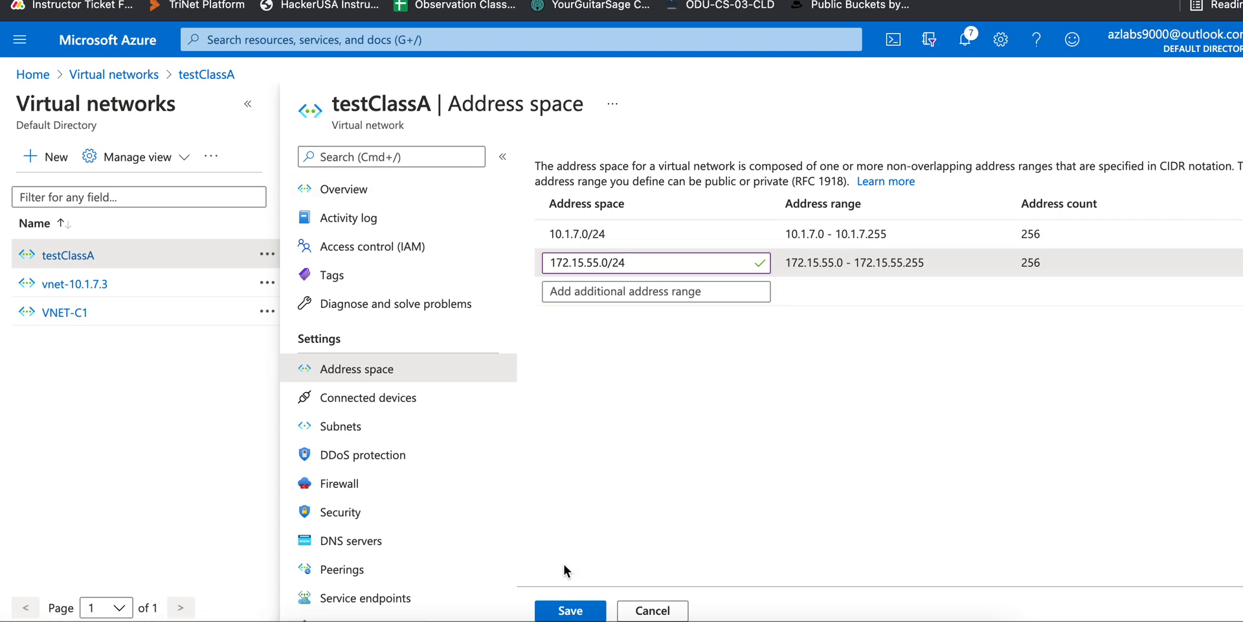
left_click(575, 612)
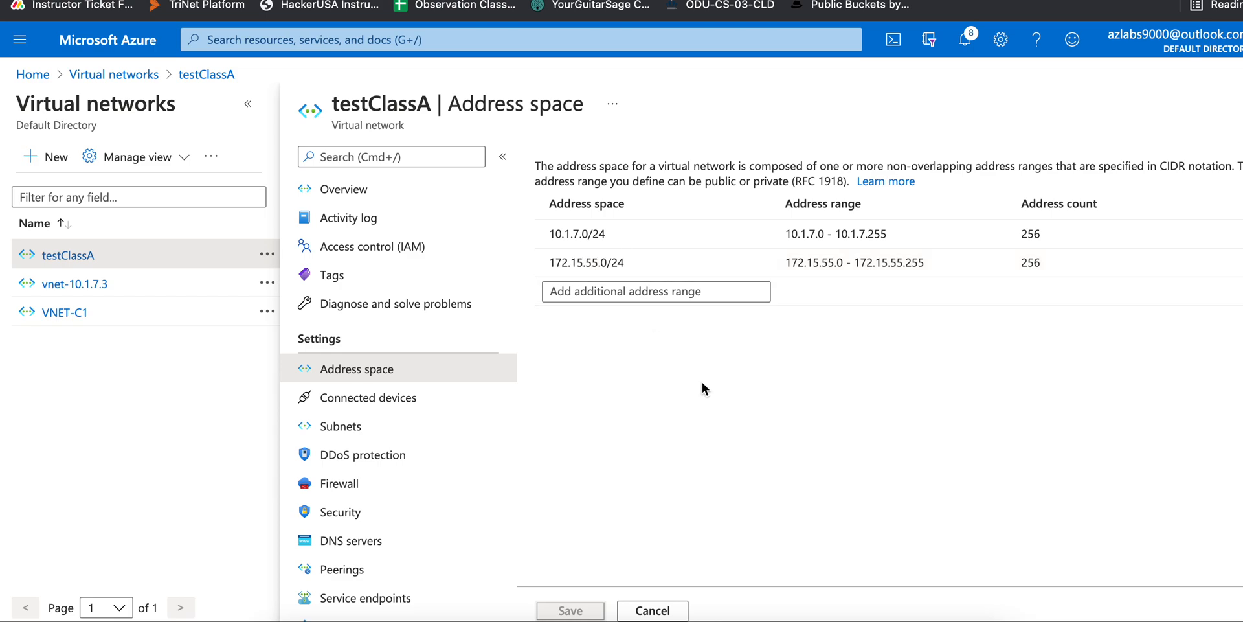
Open testClassA's subnets and start a new subnet prefilled with 172.15.55.0/24
left_click(366, 429)
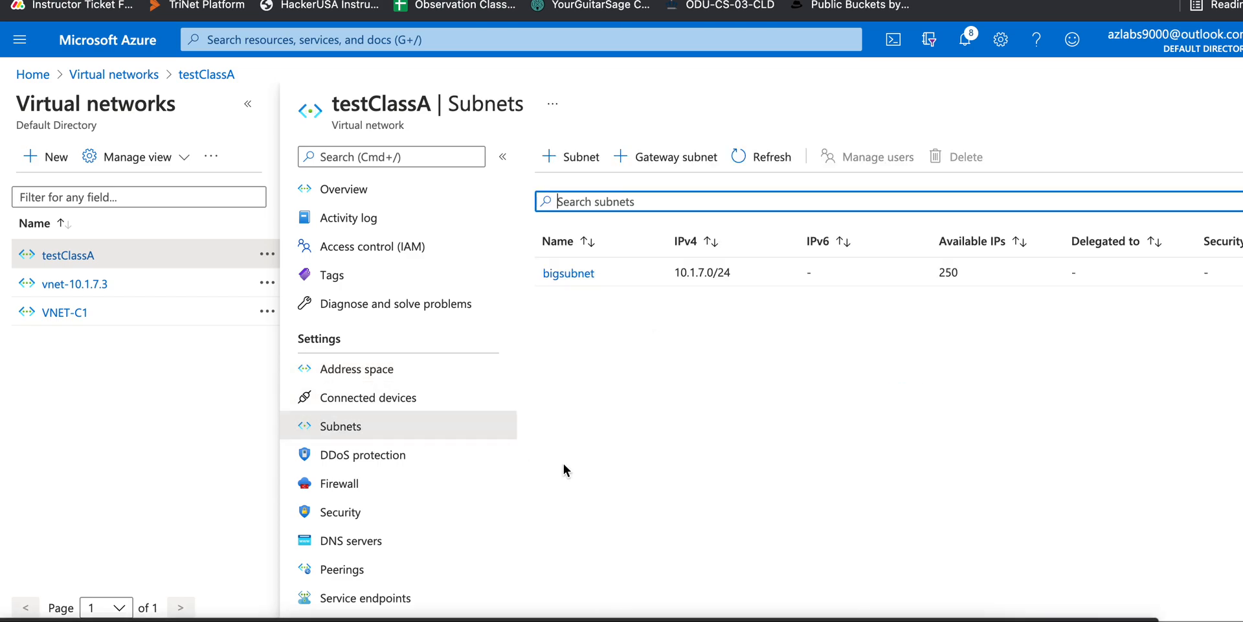
left_click(573, 158)
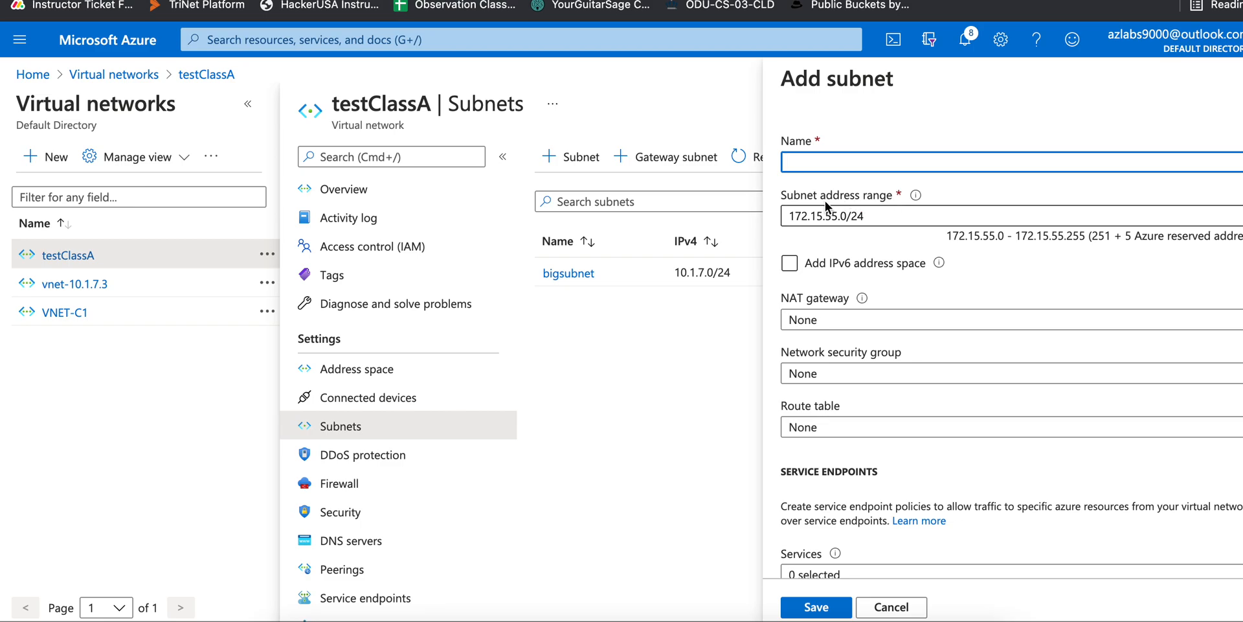
Name the subnet bigsubnetB and keep its address range at 172.15.55.0/24
left_click(853, 164)
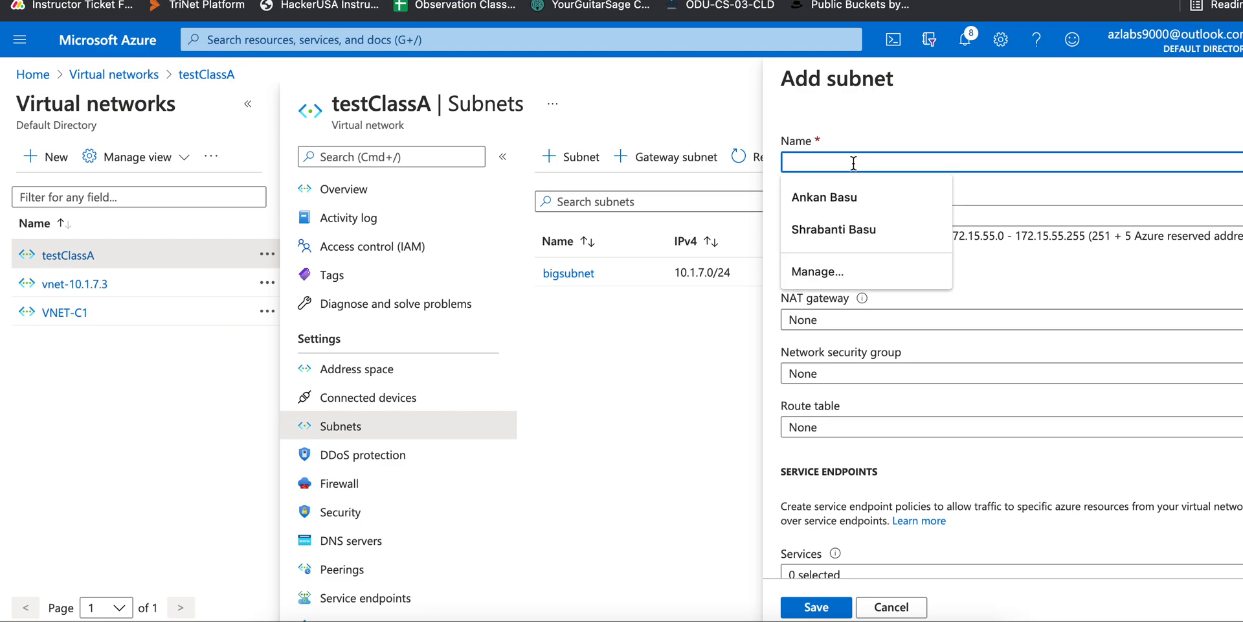
type("bi")
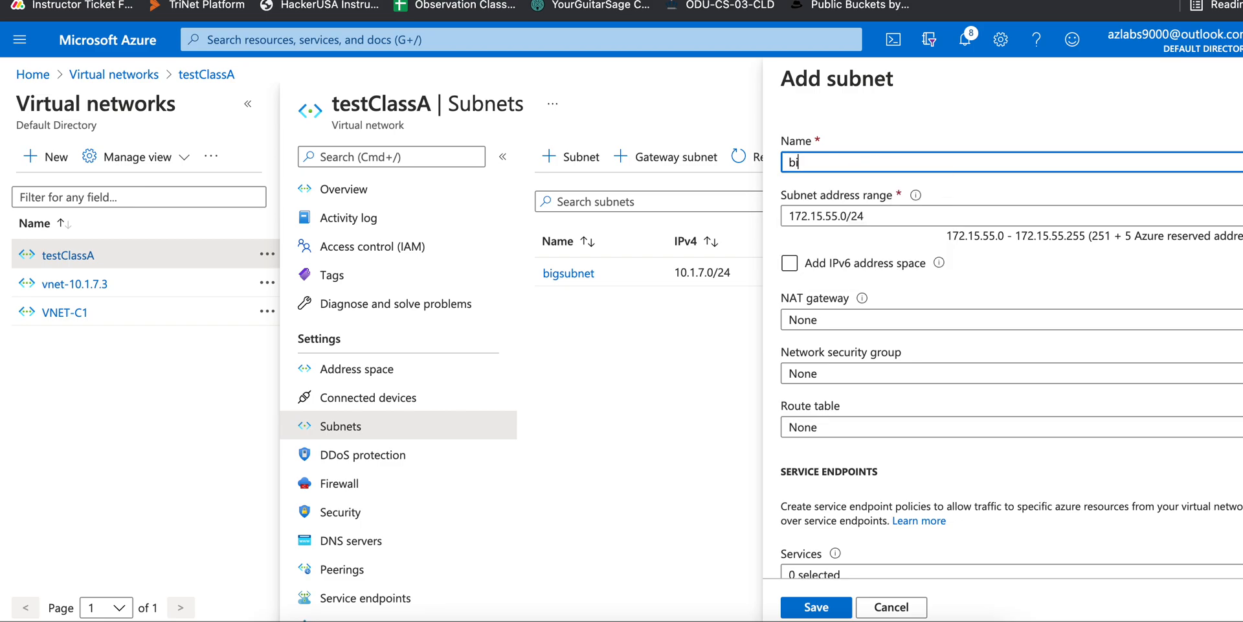
type("gsubnetB")
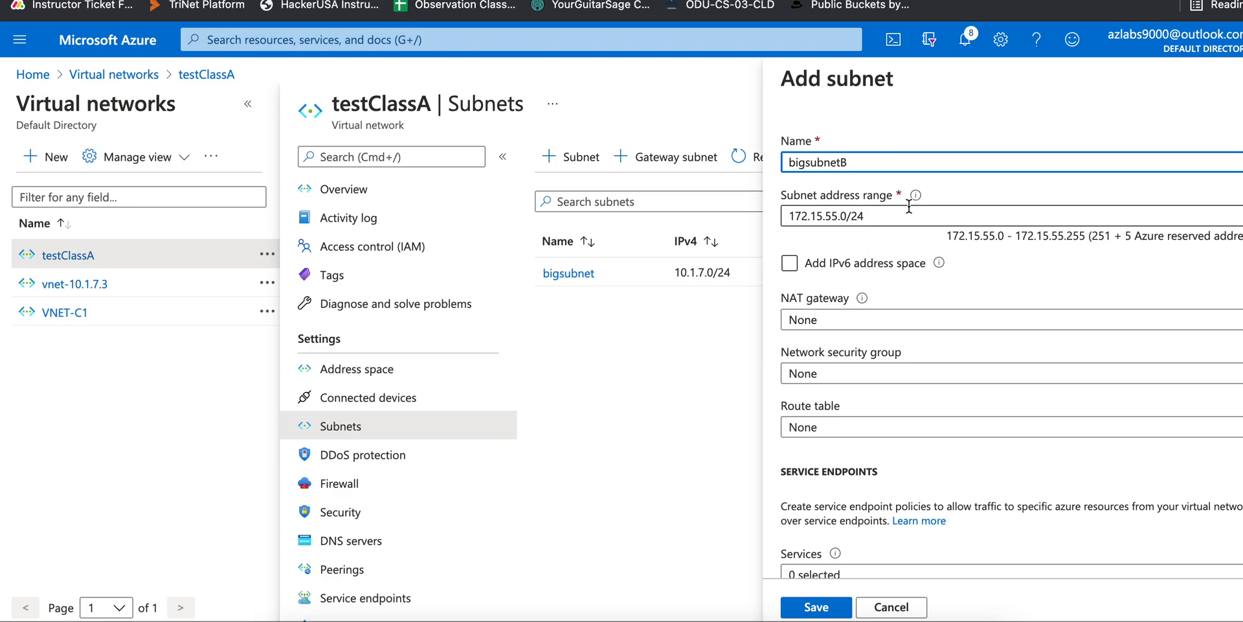
left_click(897, 220)
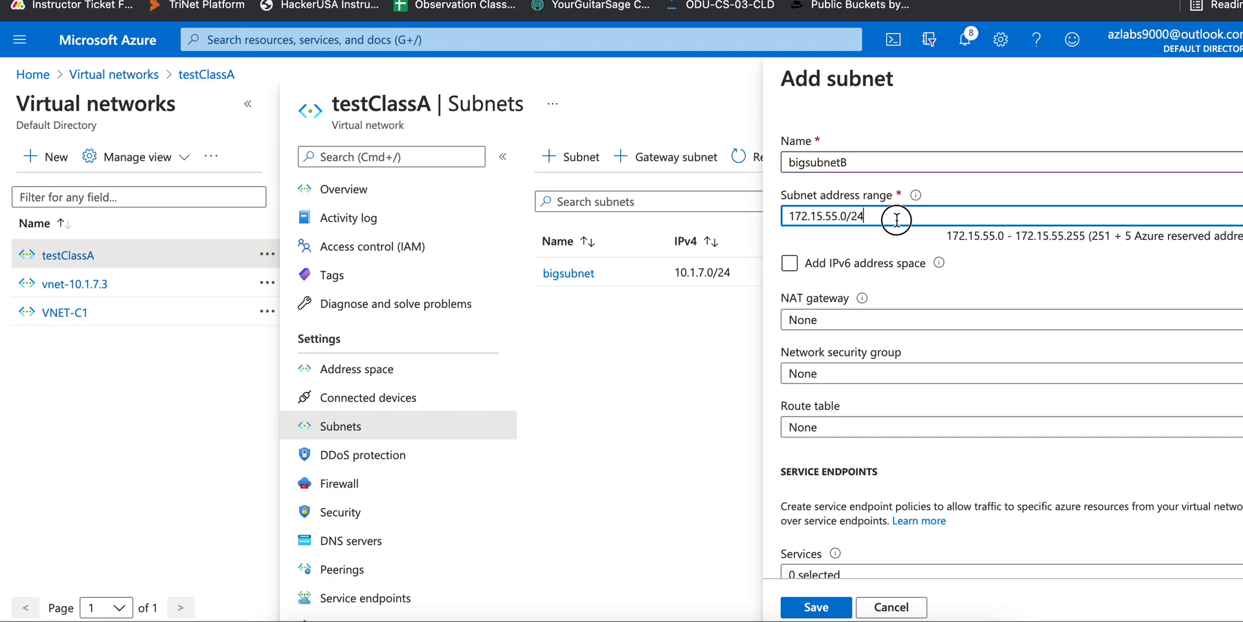
left_click_drag(869, 218, 859, 217)
type("5")
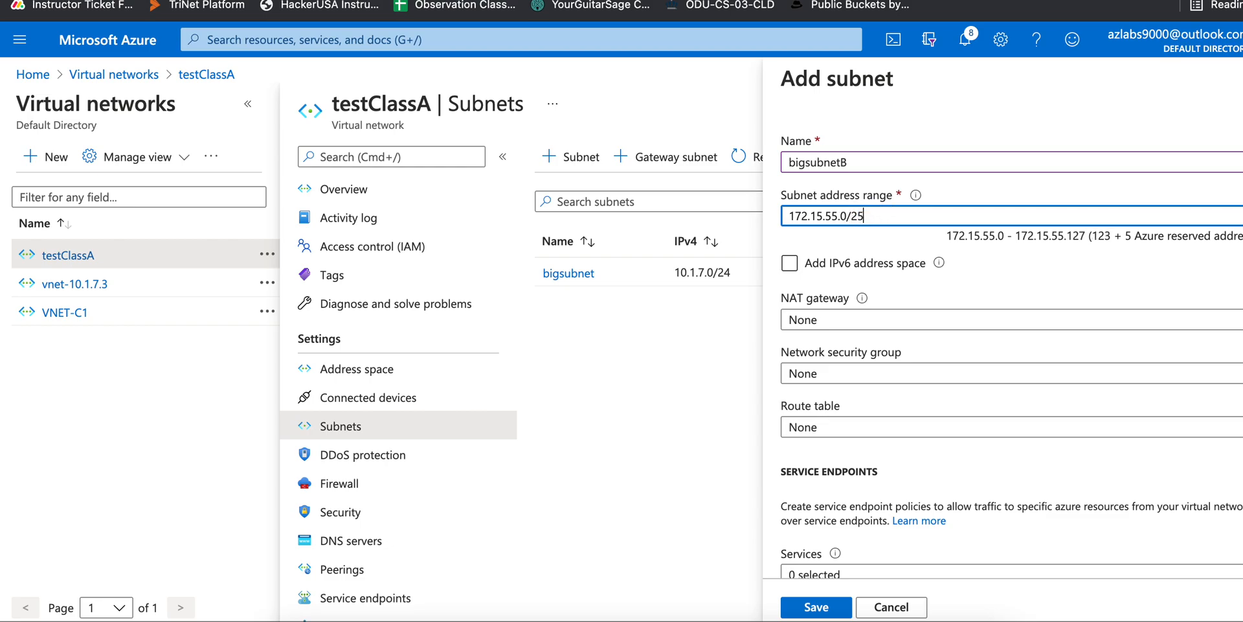
left_click(1037, 286)
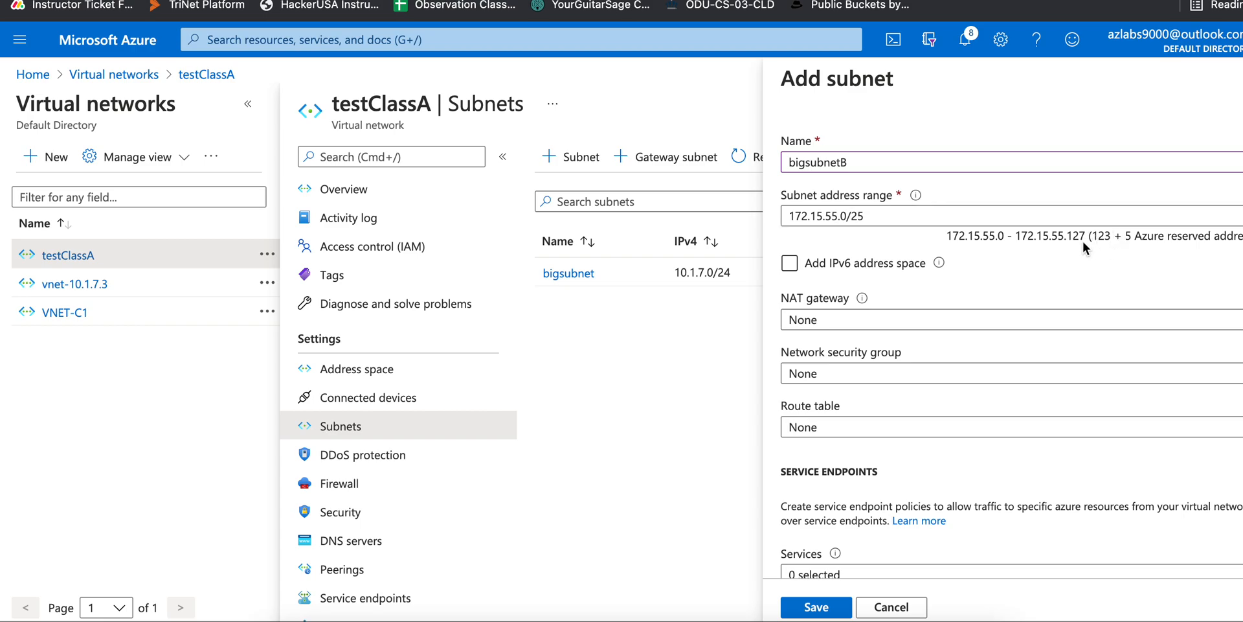
key("BackSpace")
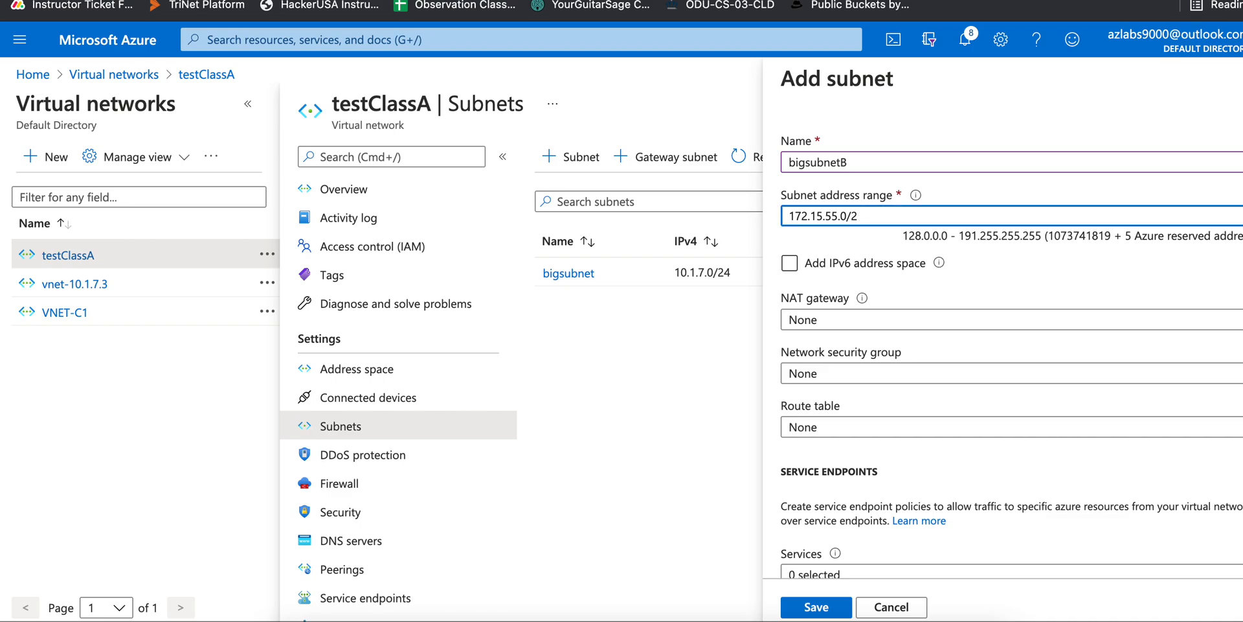
type("4")
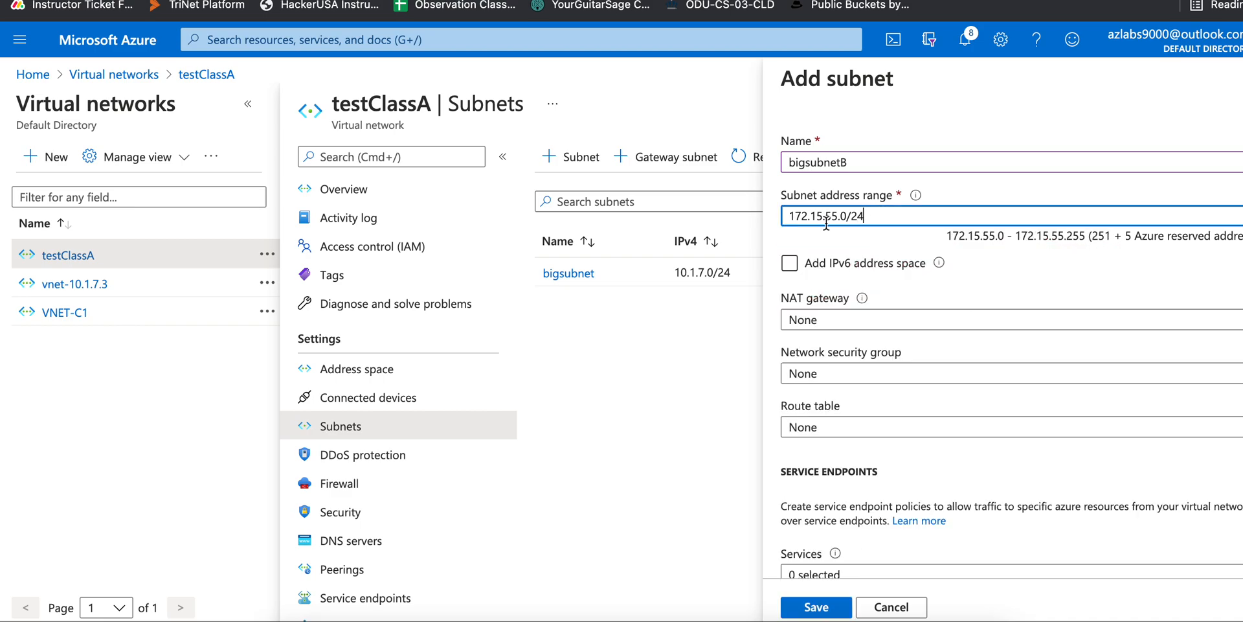
left_click(864, 247)
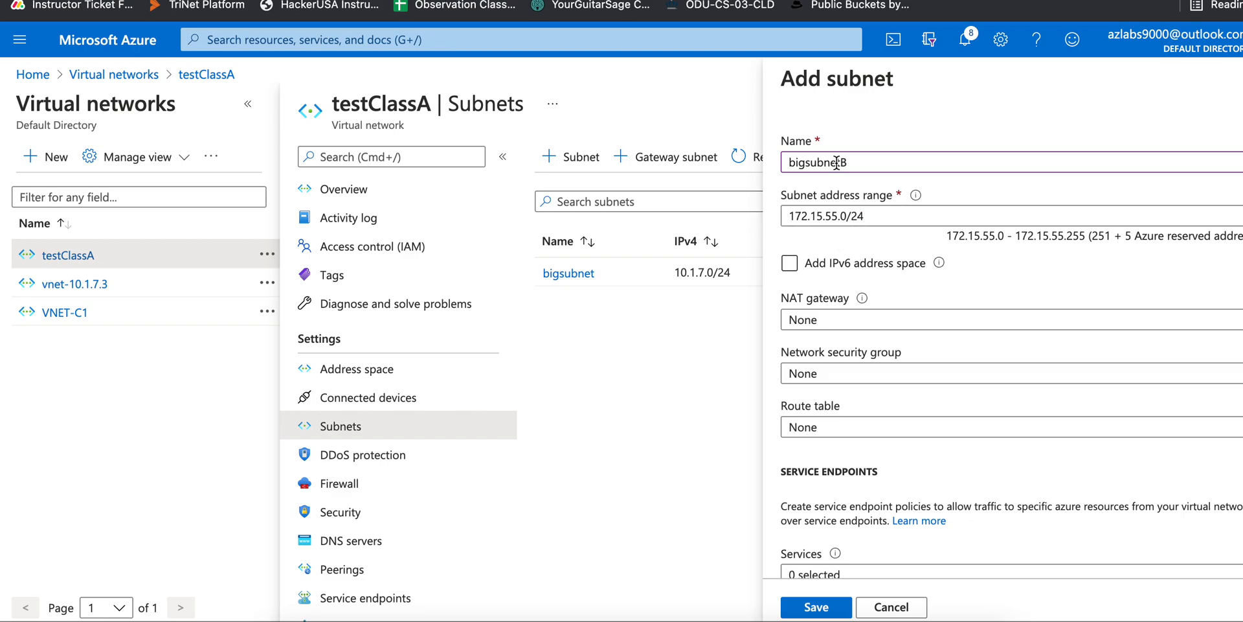
Save the new bigsubnetB subnet
left_click_drag(865, 162, 758, 170)
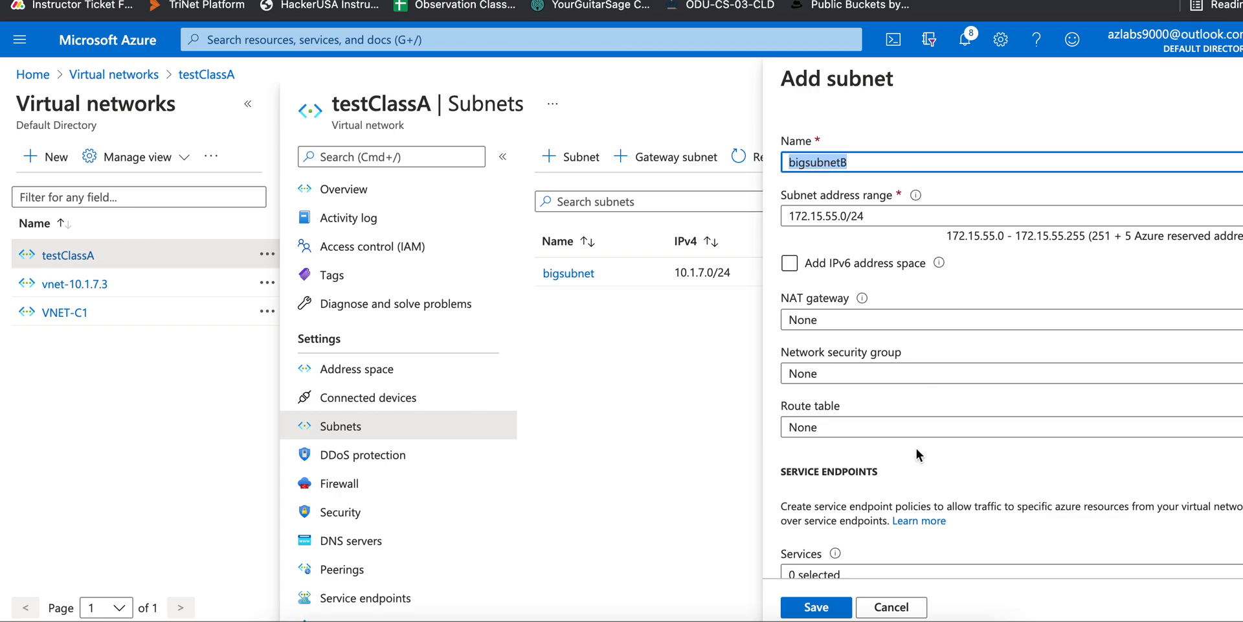
scroll(936, 483, "down", 3)
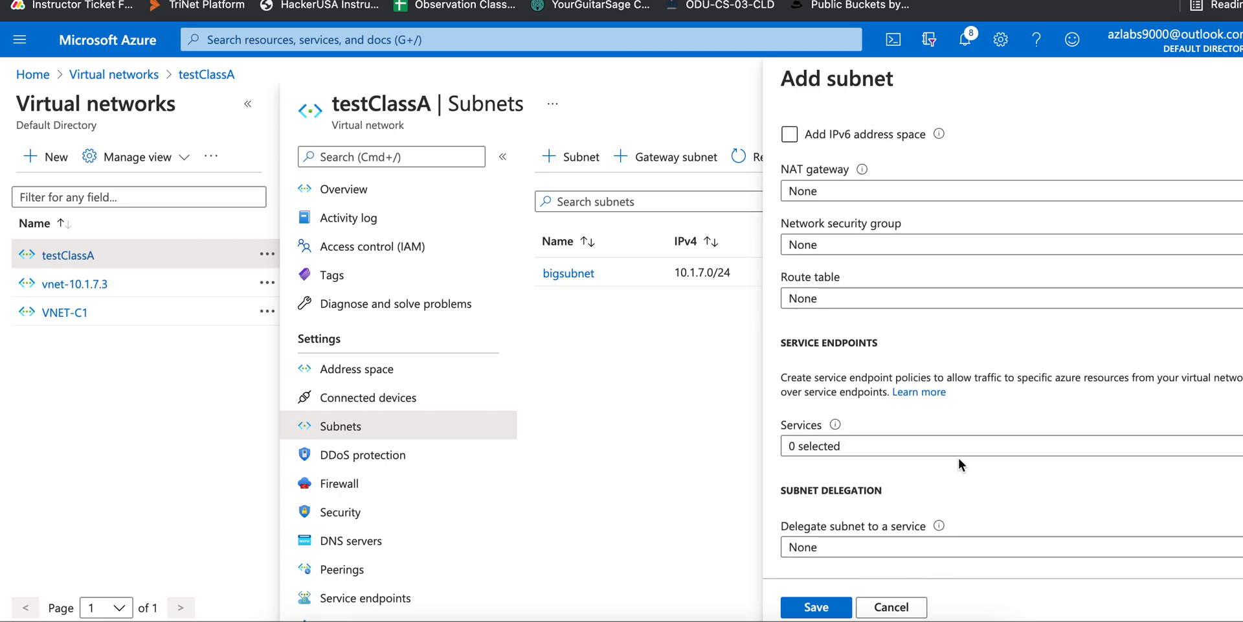
left_click(813, 607)
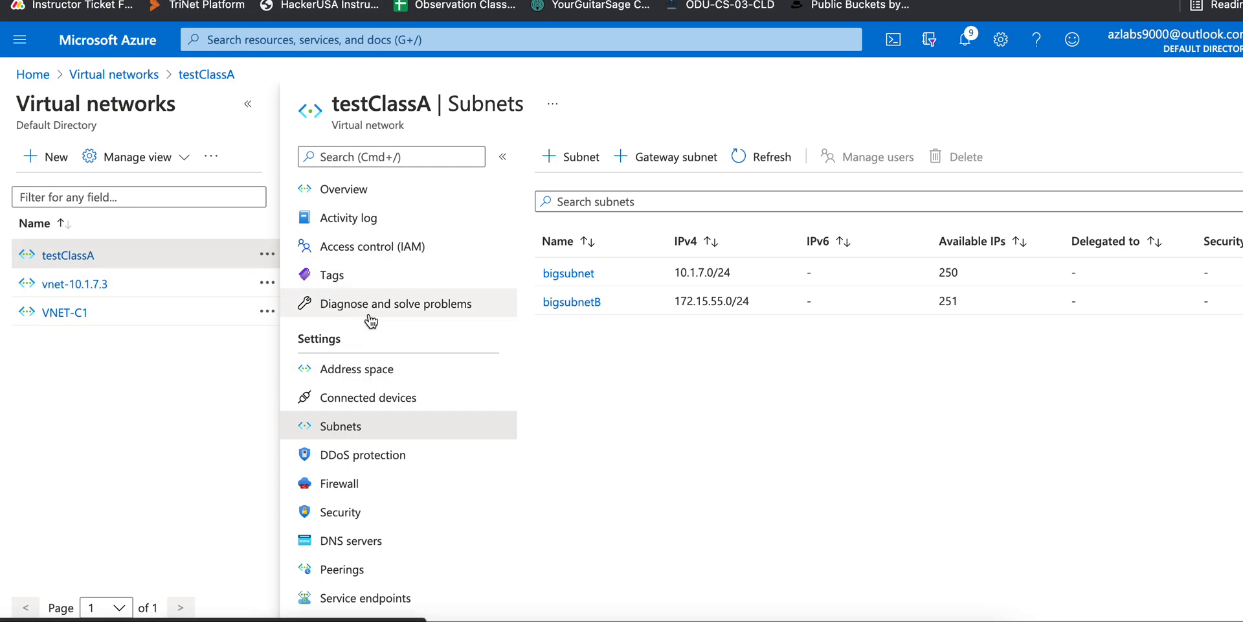
Review testClassA's ranges 10.1.7.0/24 and 172.15.55.0/24, then return to the Home page
left_click(397, 366)
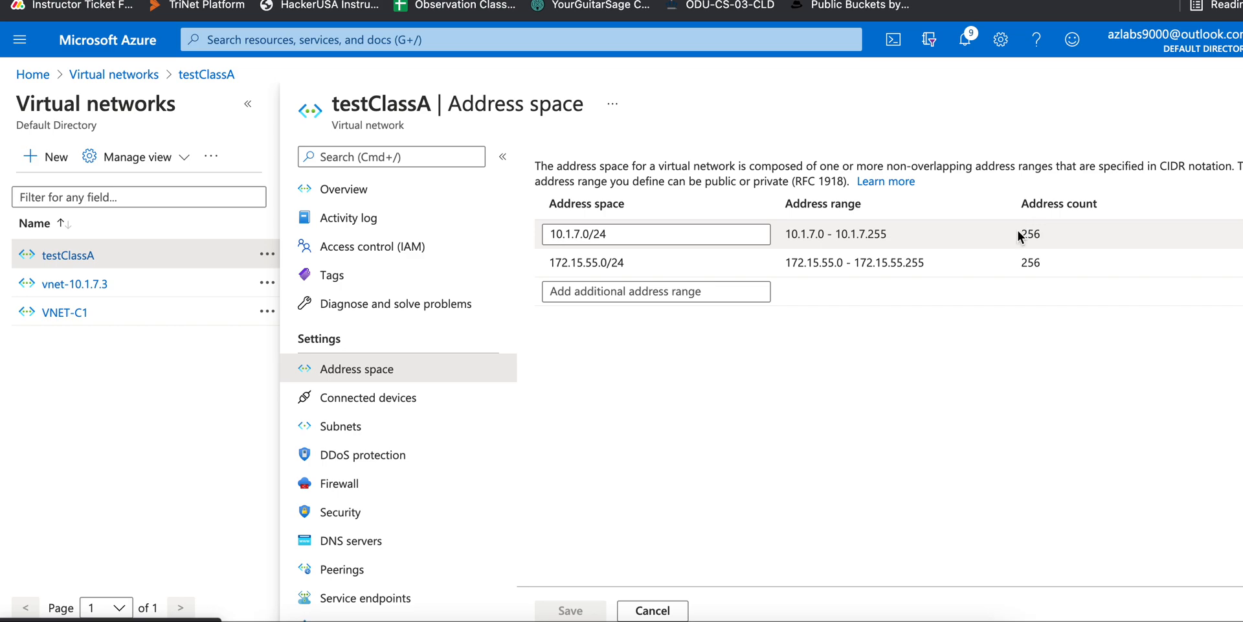
left_click(1021, 233)
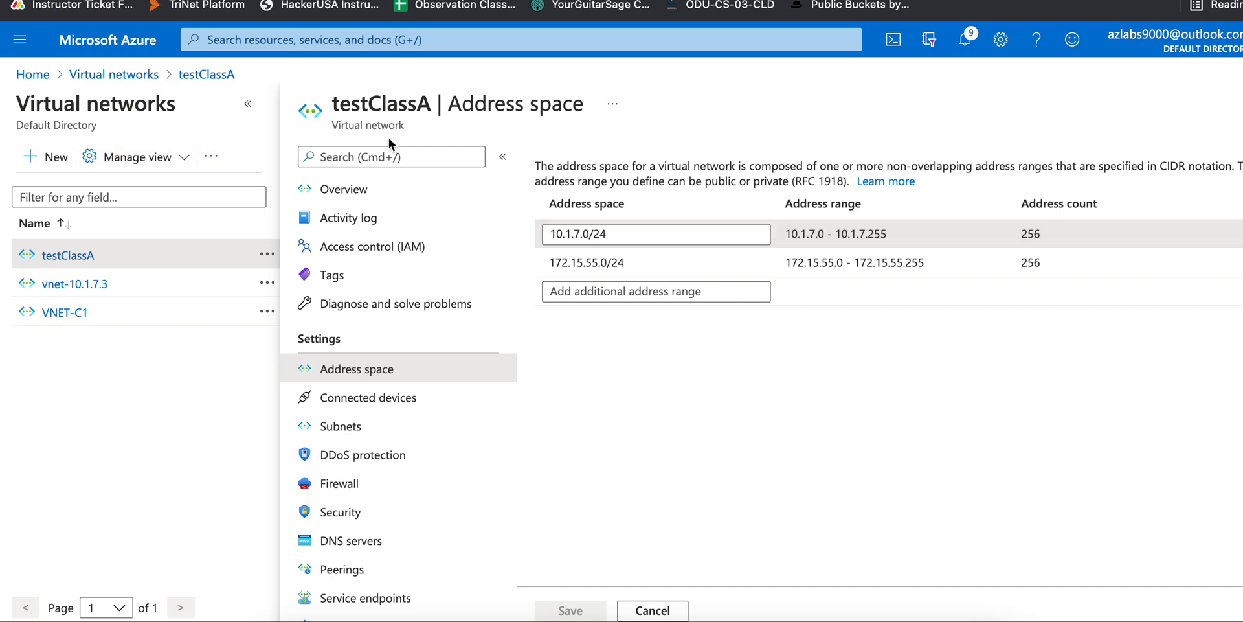
left_click(33, 75)
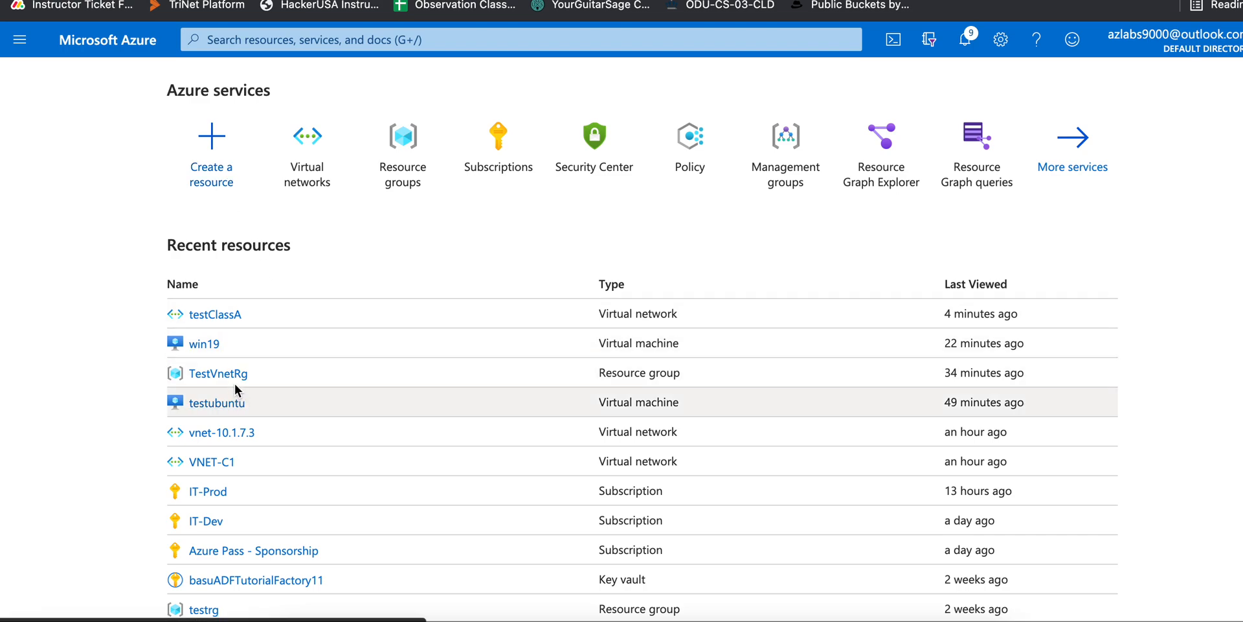
Start a Windows Server 2019 Datacenter VM named winsubB with size Standard_D2s_v3
left_click(212, 146)
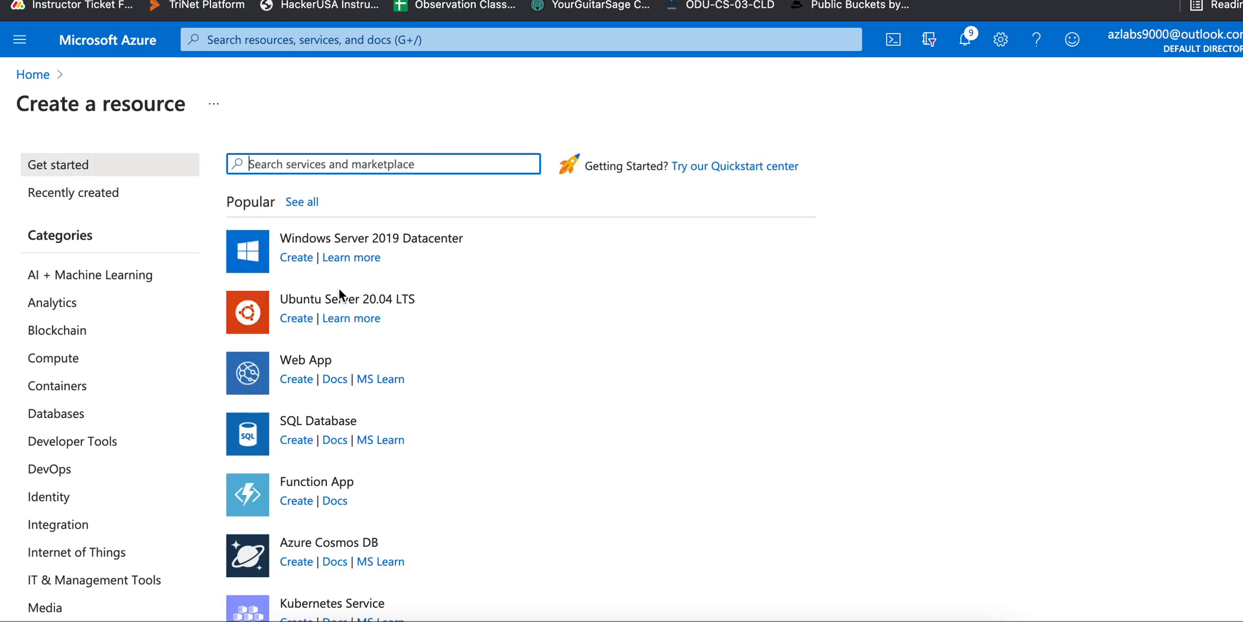
left_click(381, 245)
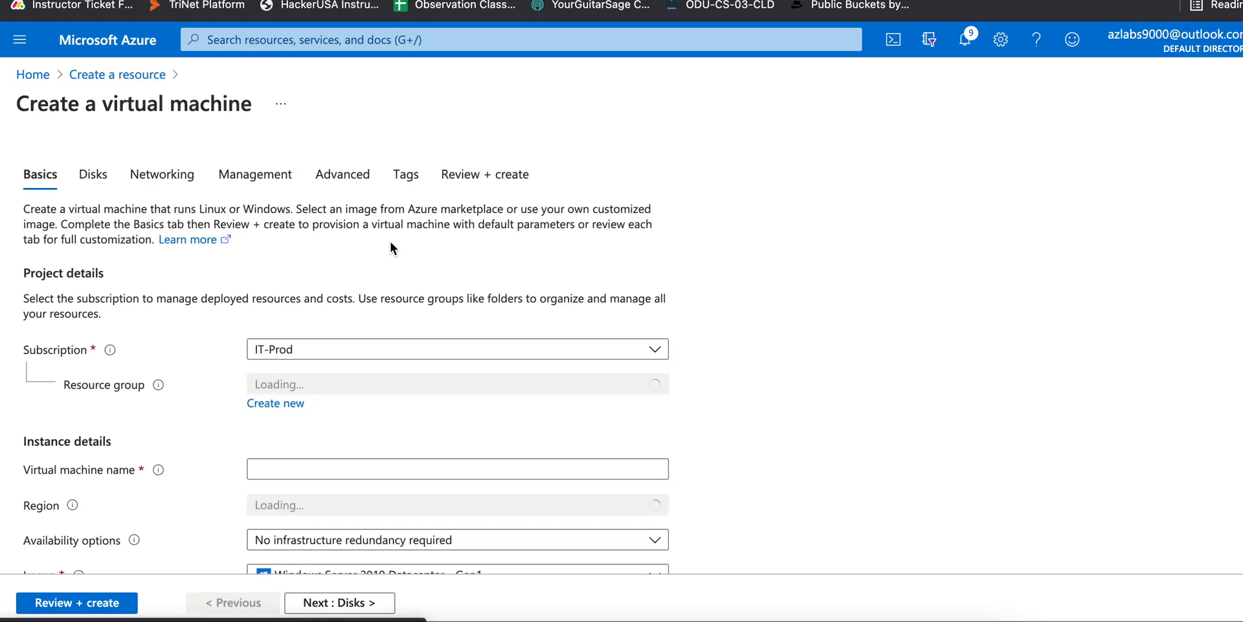
scroll(412, 433, "down", 3)
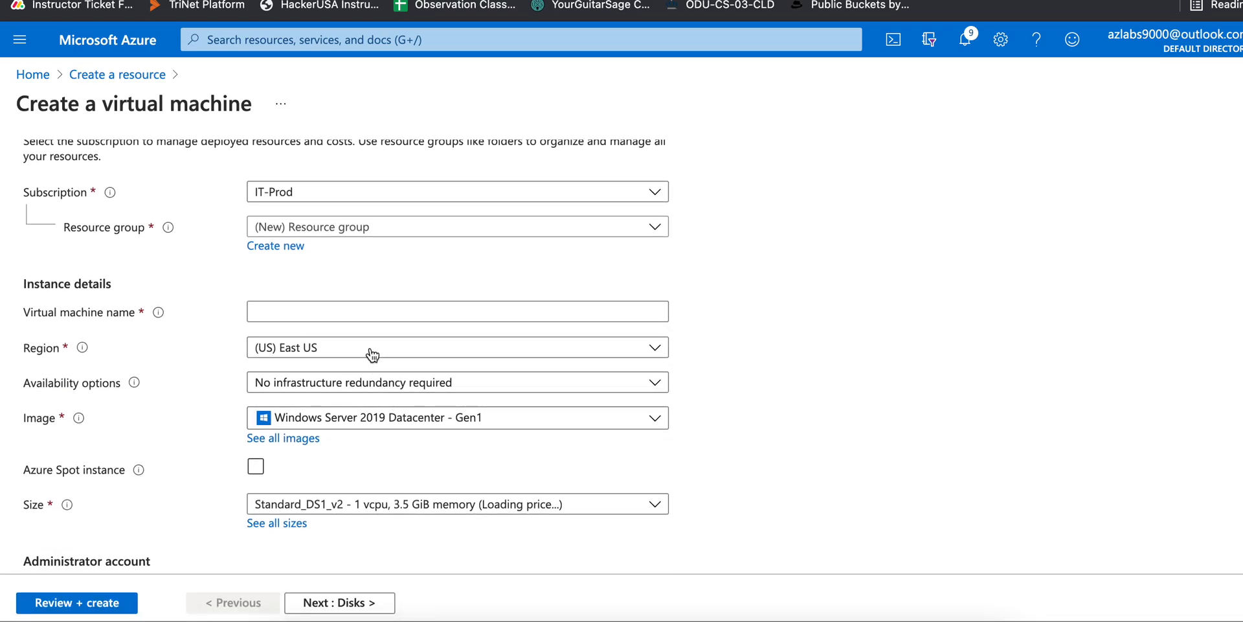
left_click(382, 312)
type("win")
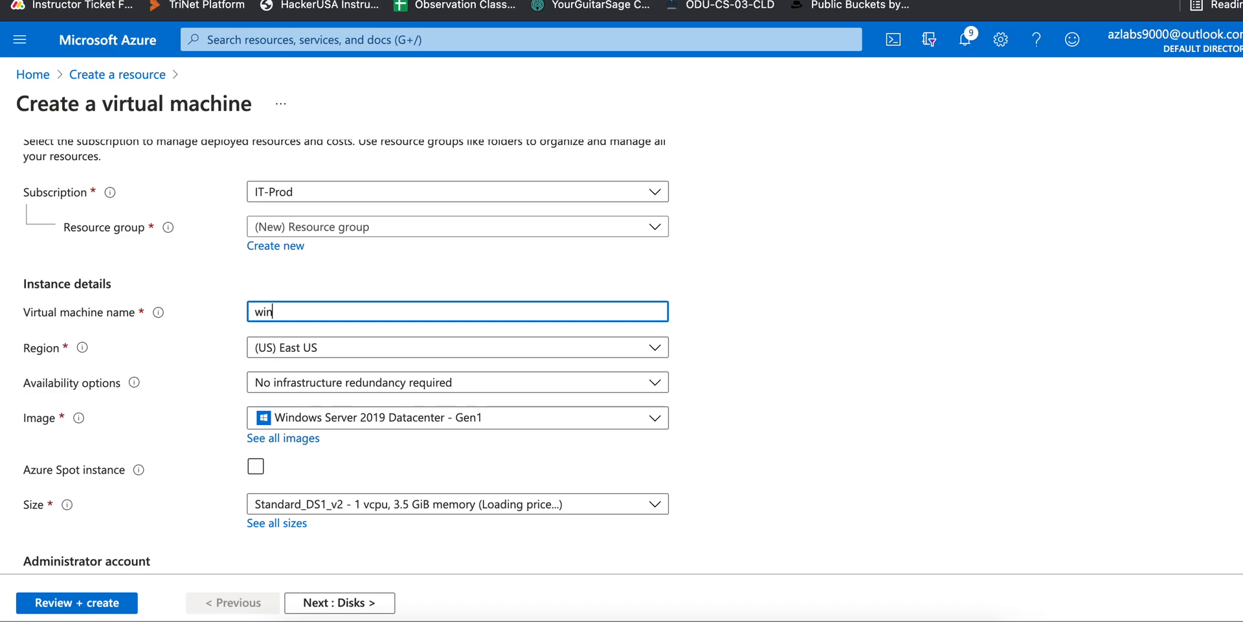
type("subB")
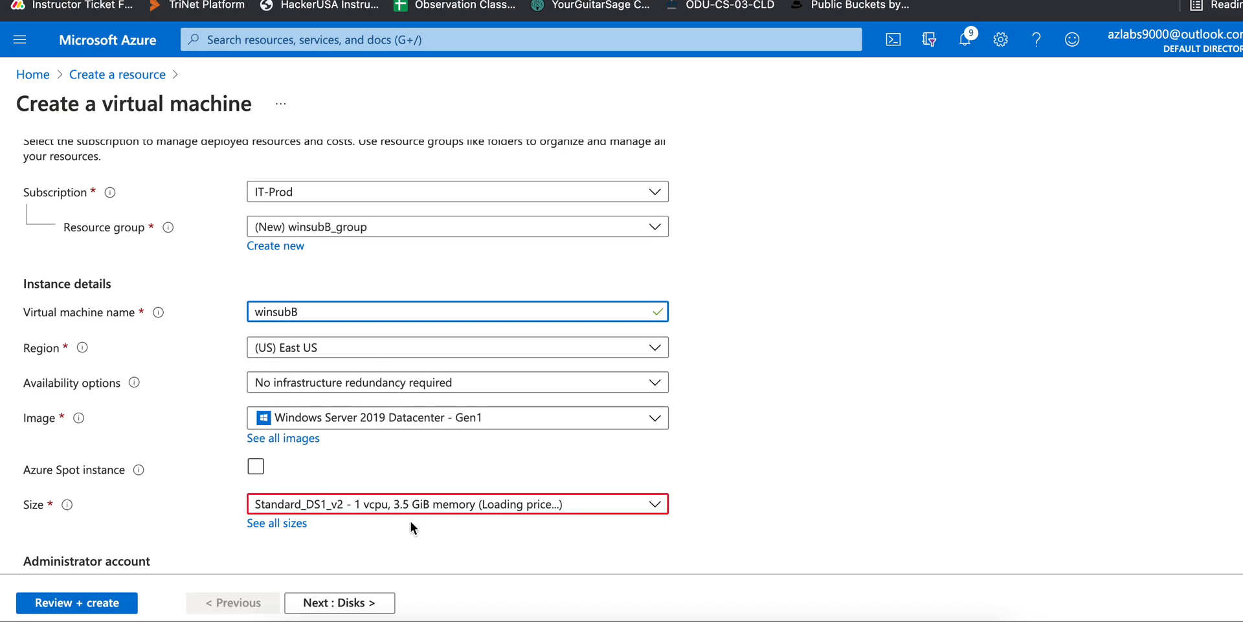
left_click(452, 509)
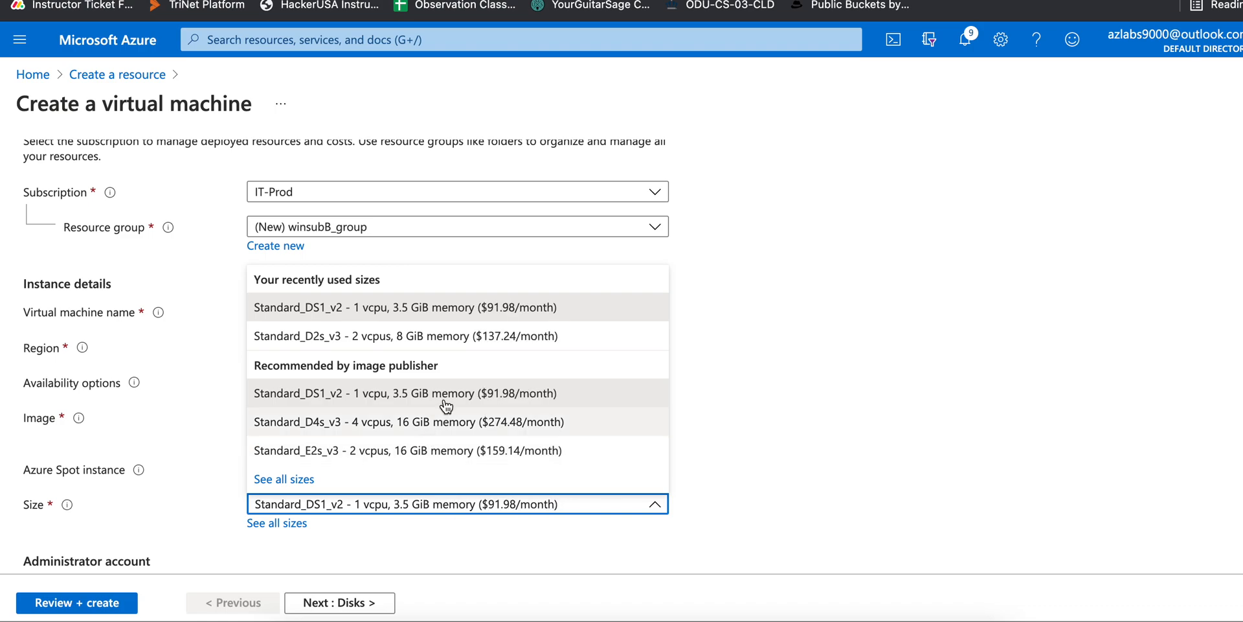
left_click(505, 393)
scroll(804, 429, "down", 3)
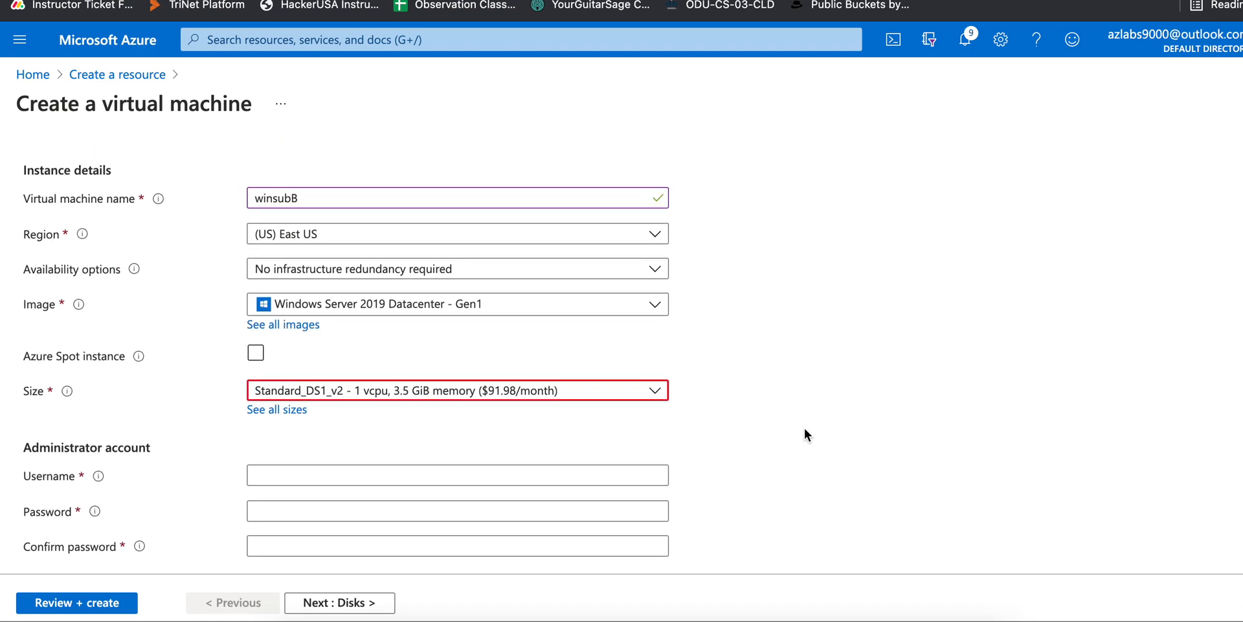
left_click(569, 320)
left_click(498, 404)
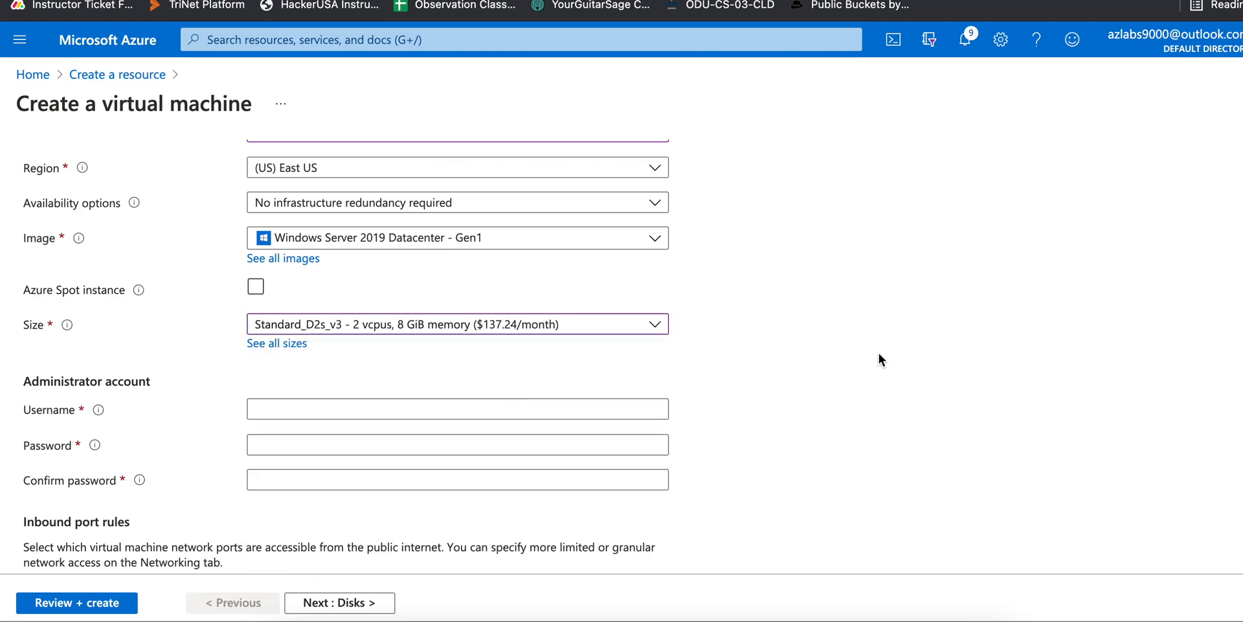
Enter the administrator username and matching password, then continue to the Disks settings
scroll(879, 354, "down", 2)
left_click(458, 311)
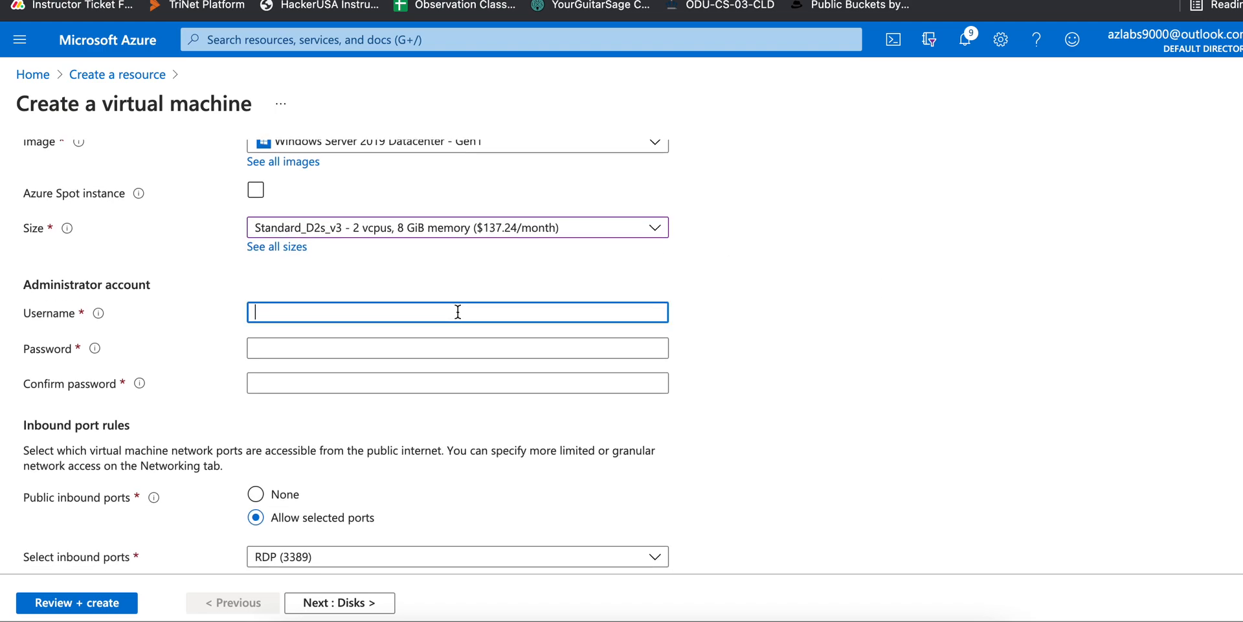
type("student")
key("Tab")
type("P")
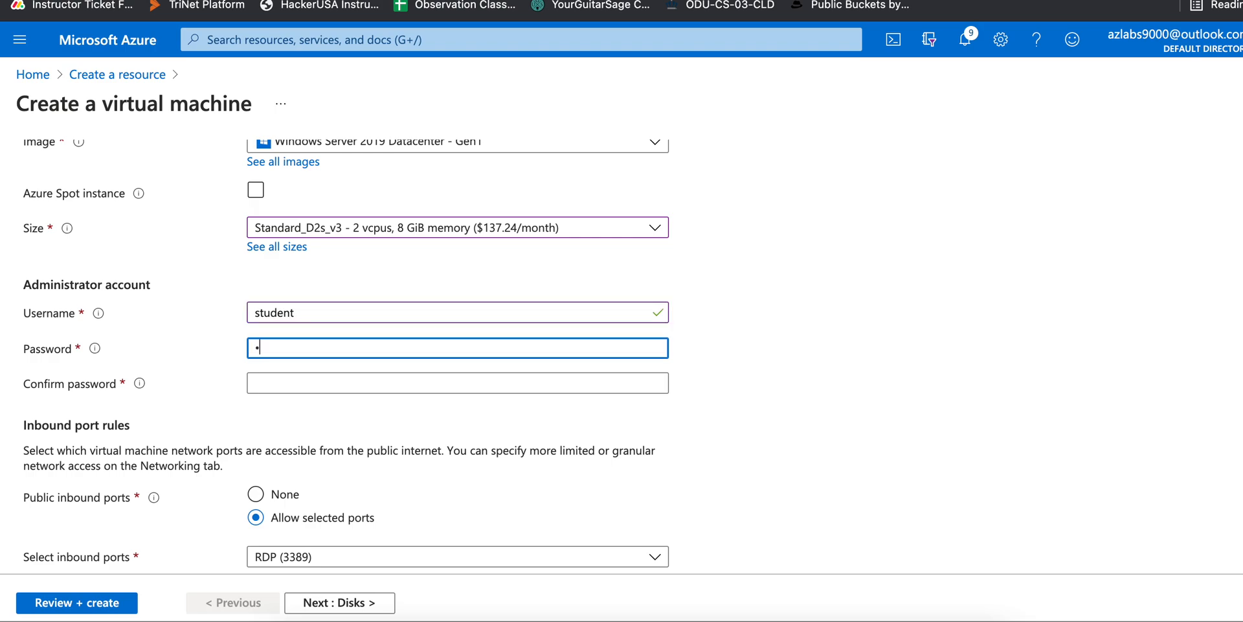
type("asswo")
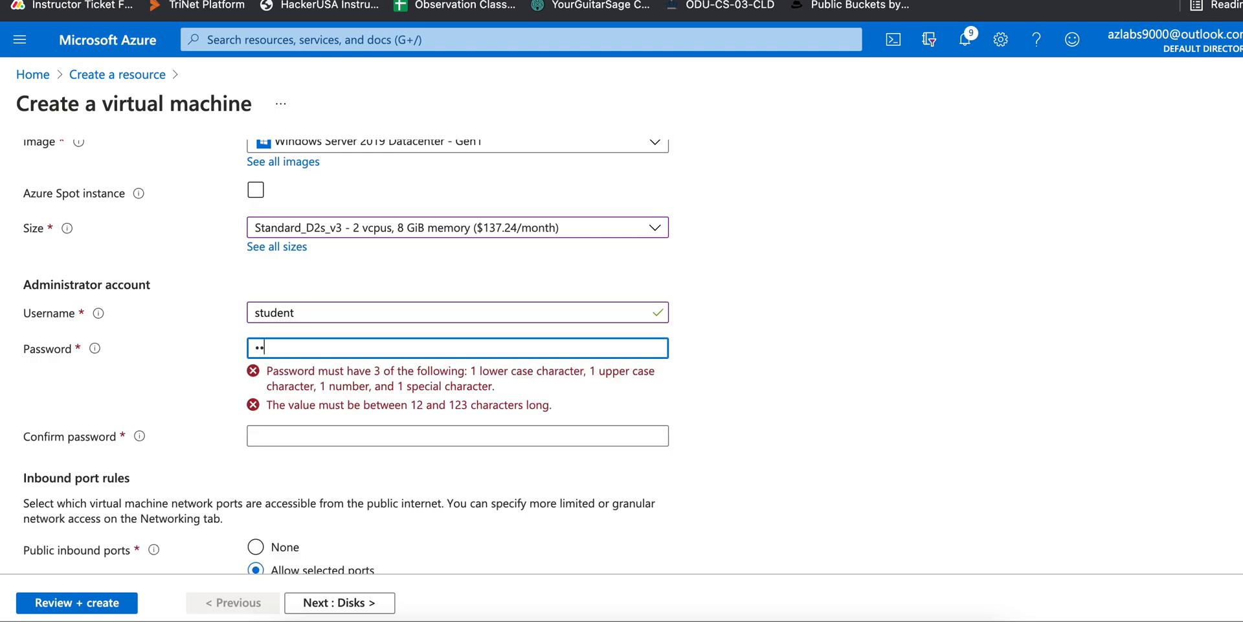
type("rd1234!")
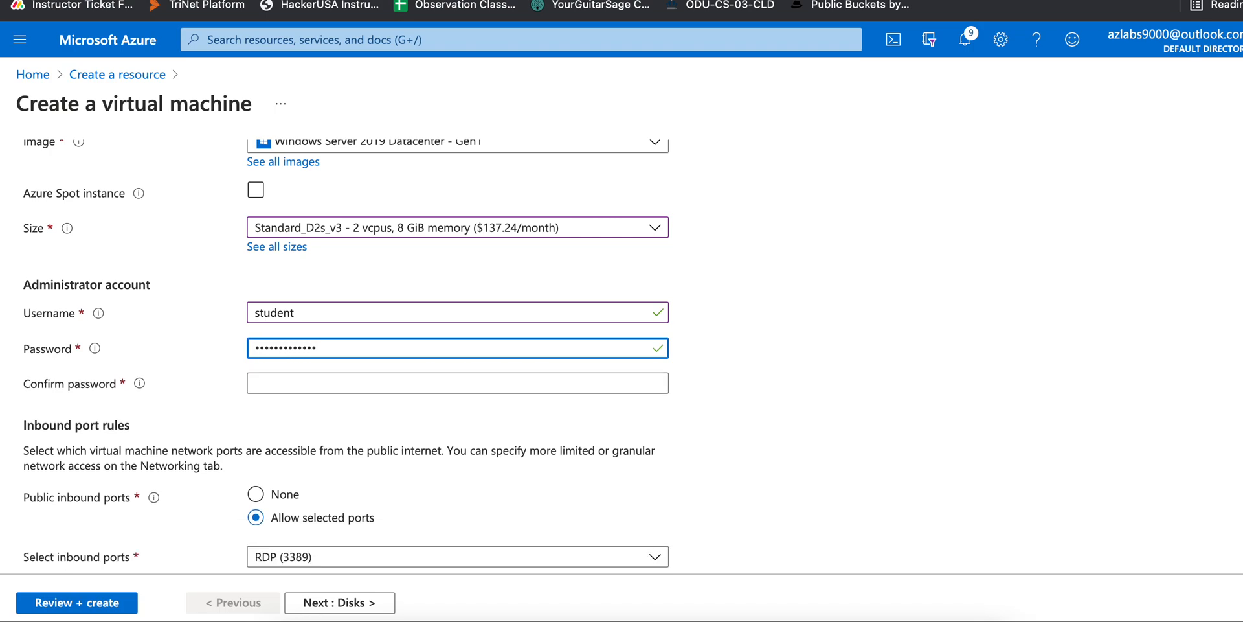
type("!")
key("Tab")
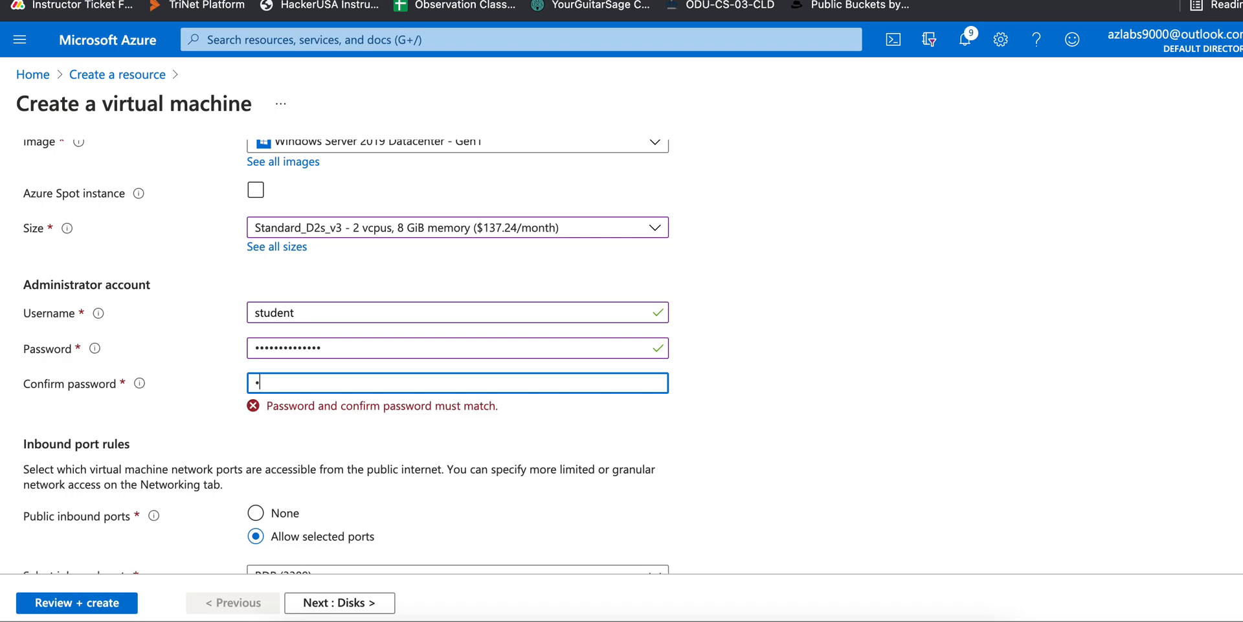
type("•••••••••••••")
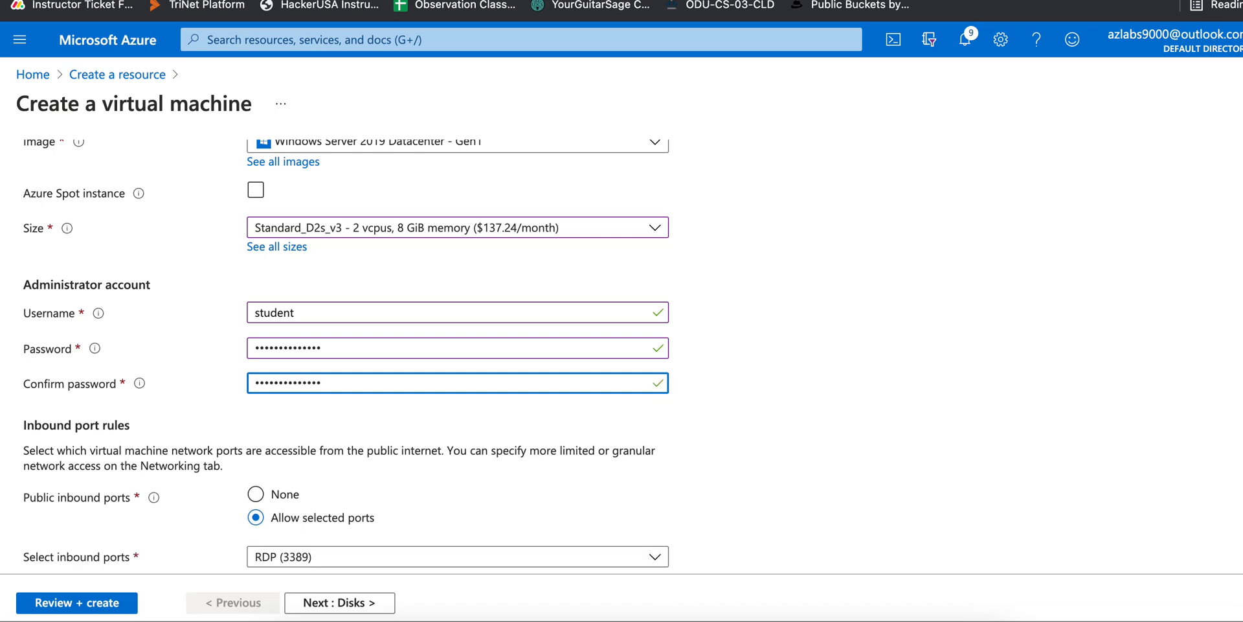
scroll(379, 434, "down", 5)
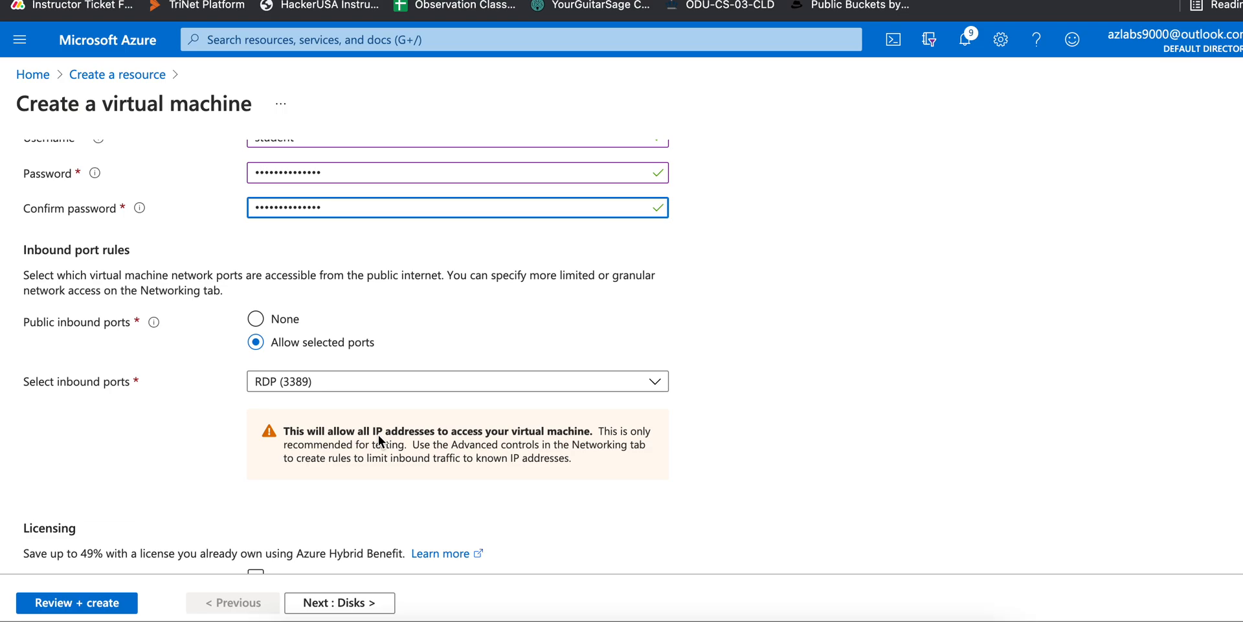
left_click(369, 604)
Place the VM in virtual network testClassA, subnet bigsubnetB (172.15.55.0/24)
left_click(380, 603)
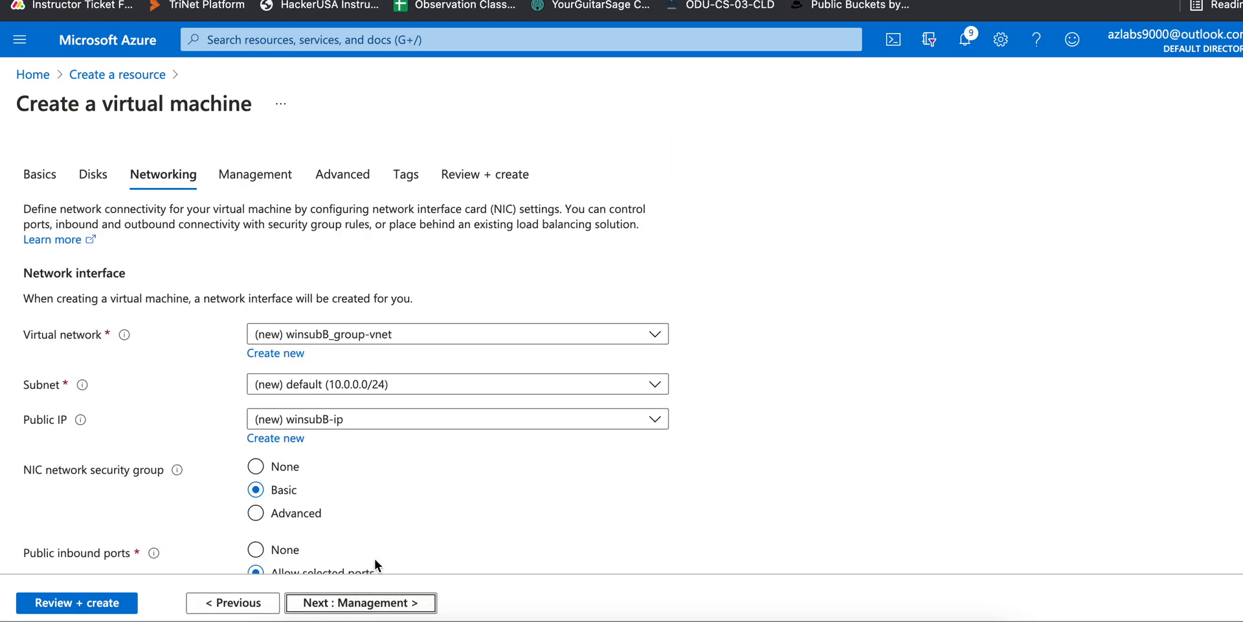
scroll(473, 568, "down", 2)
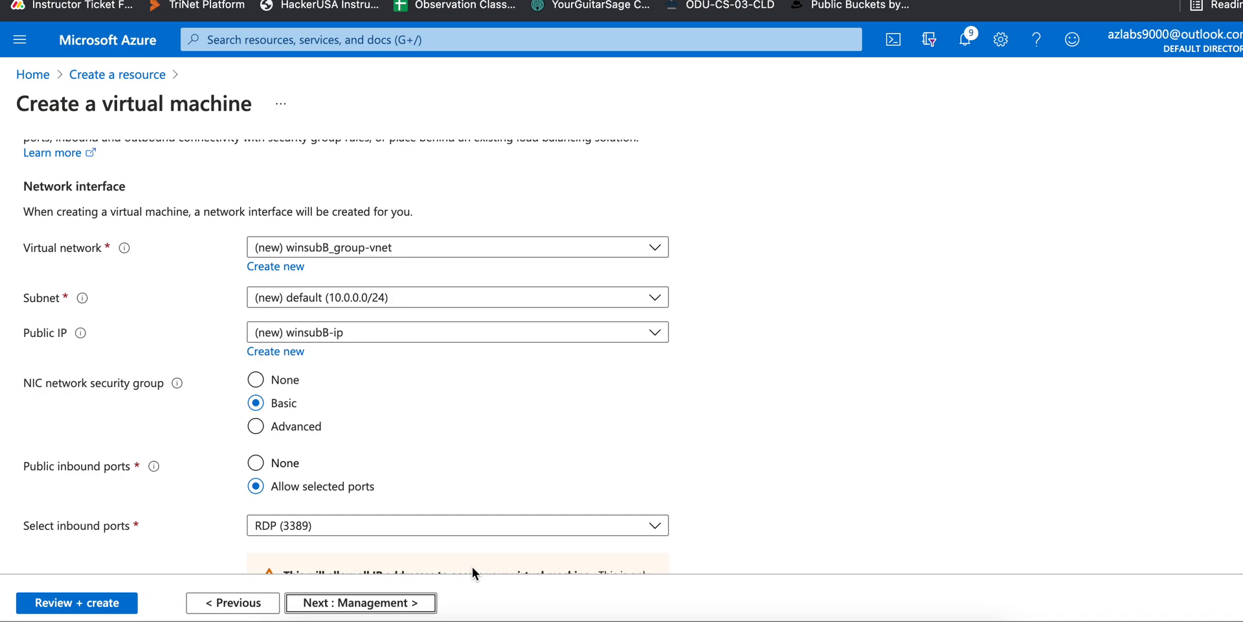
left_click(406, 250)
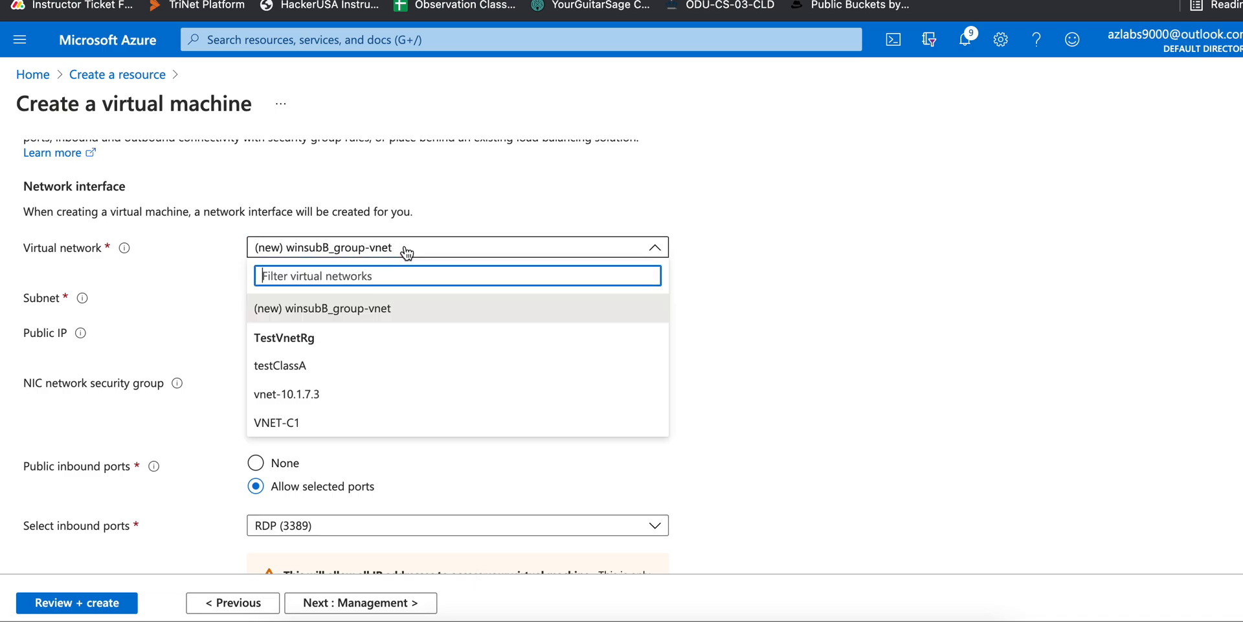
left_click(406, 250)
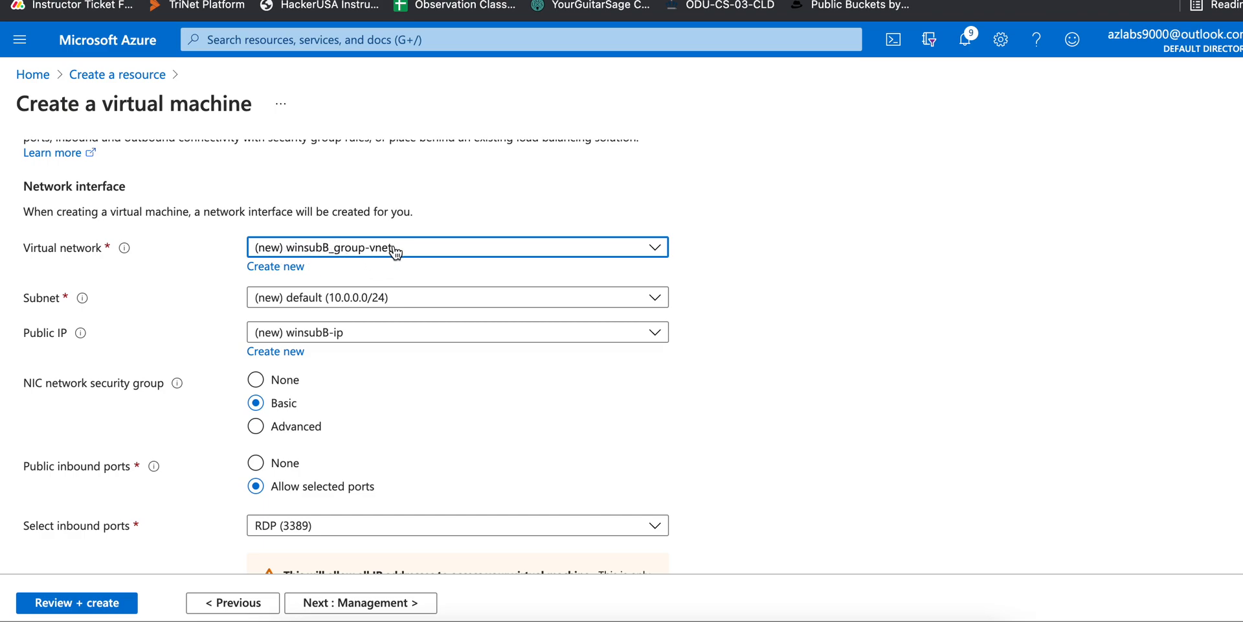
left_click(397, 301)
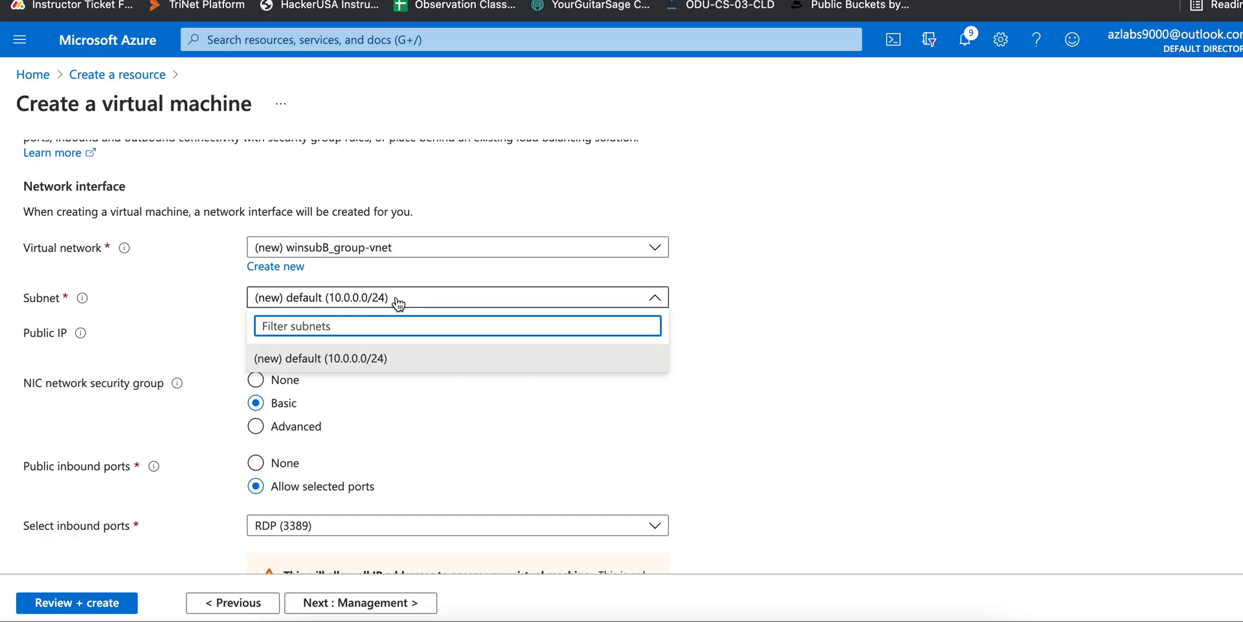
left_click(374, 247)
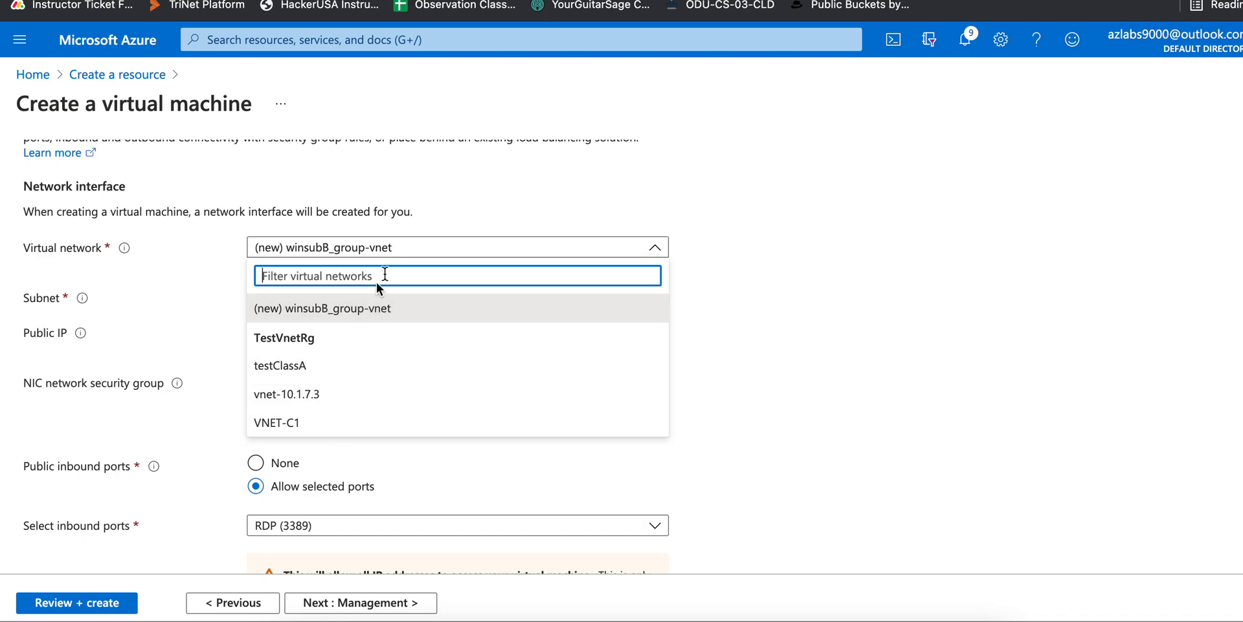
left_click(412, 250)
left_click(418, 255)
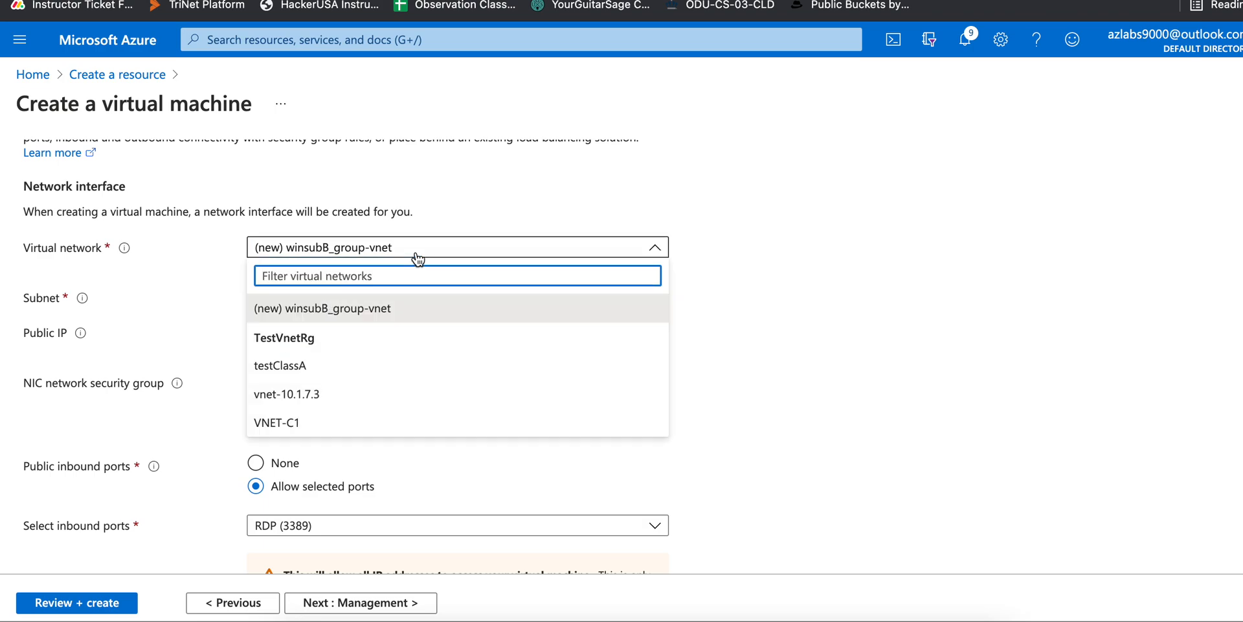
left_click(341, 367)
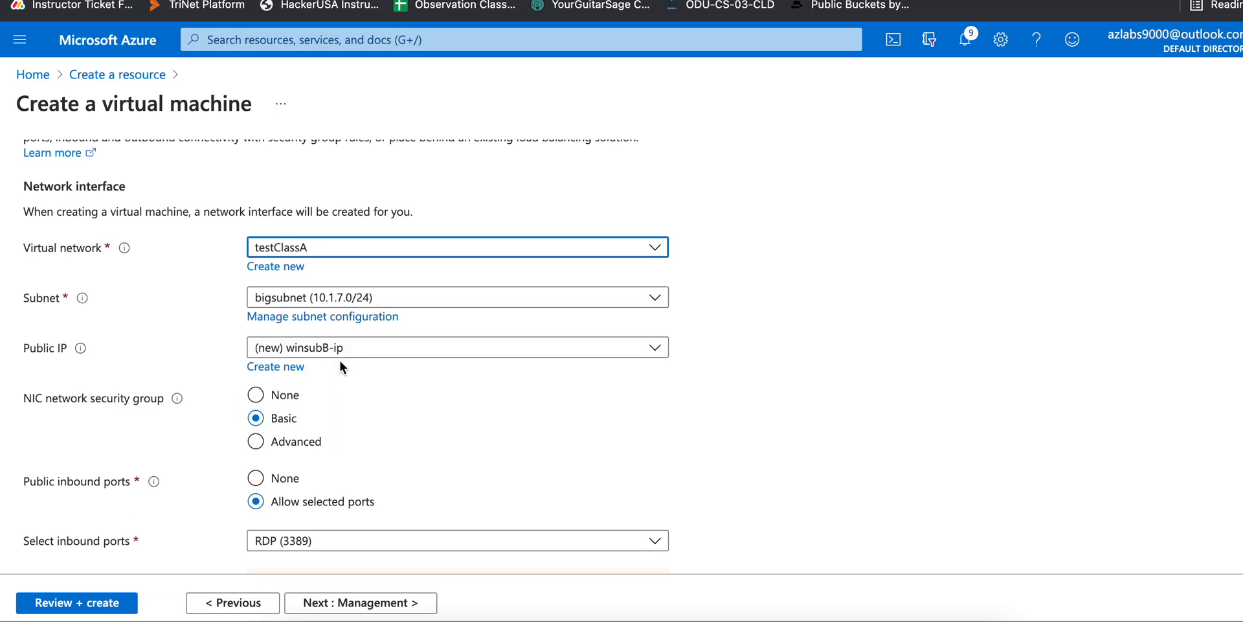
left_click(415, 302)
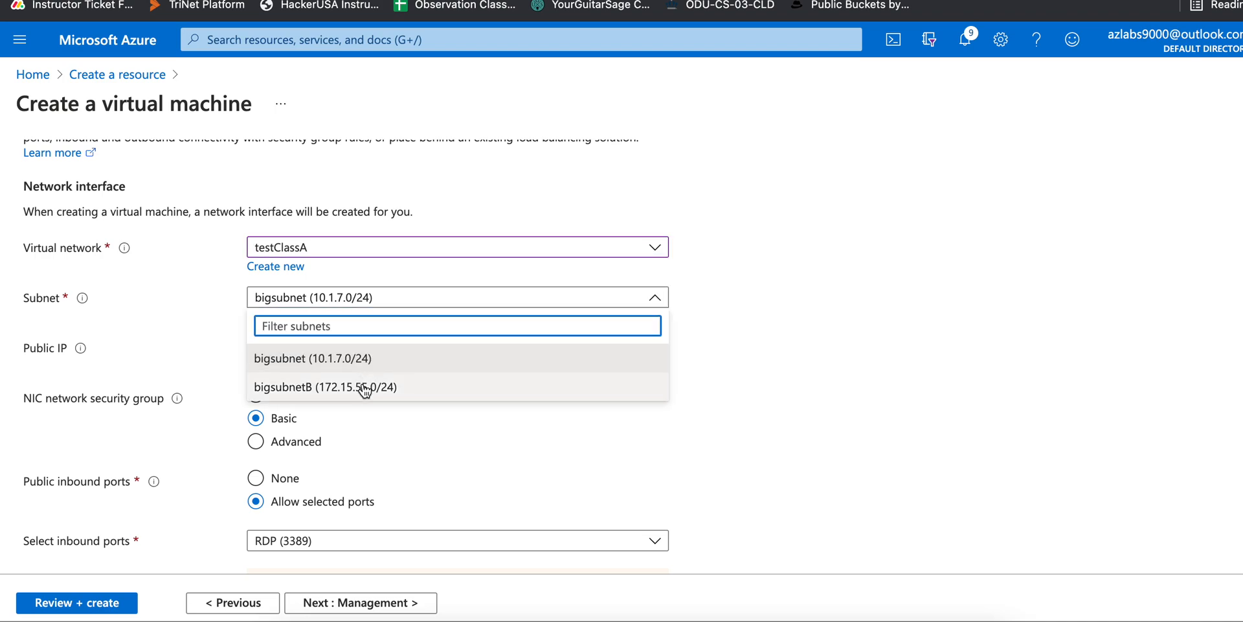
left_click(364, 387)
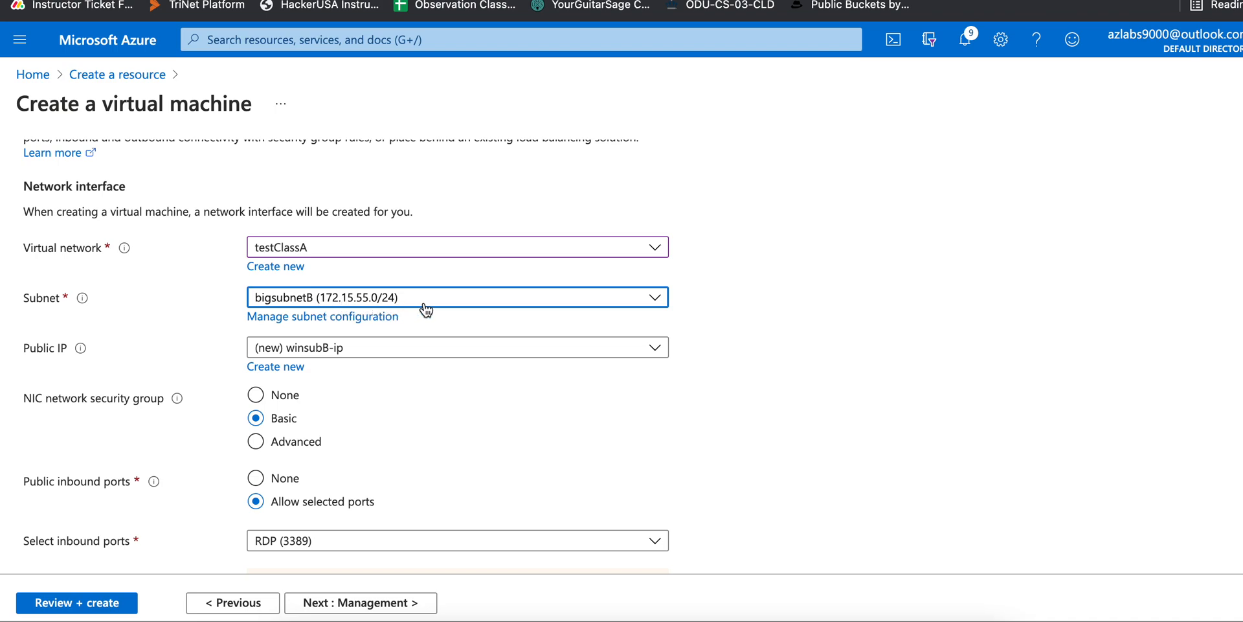
scroll(412, 433, "down", 2)
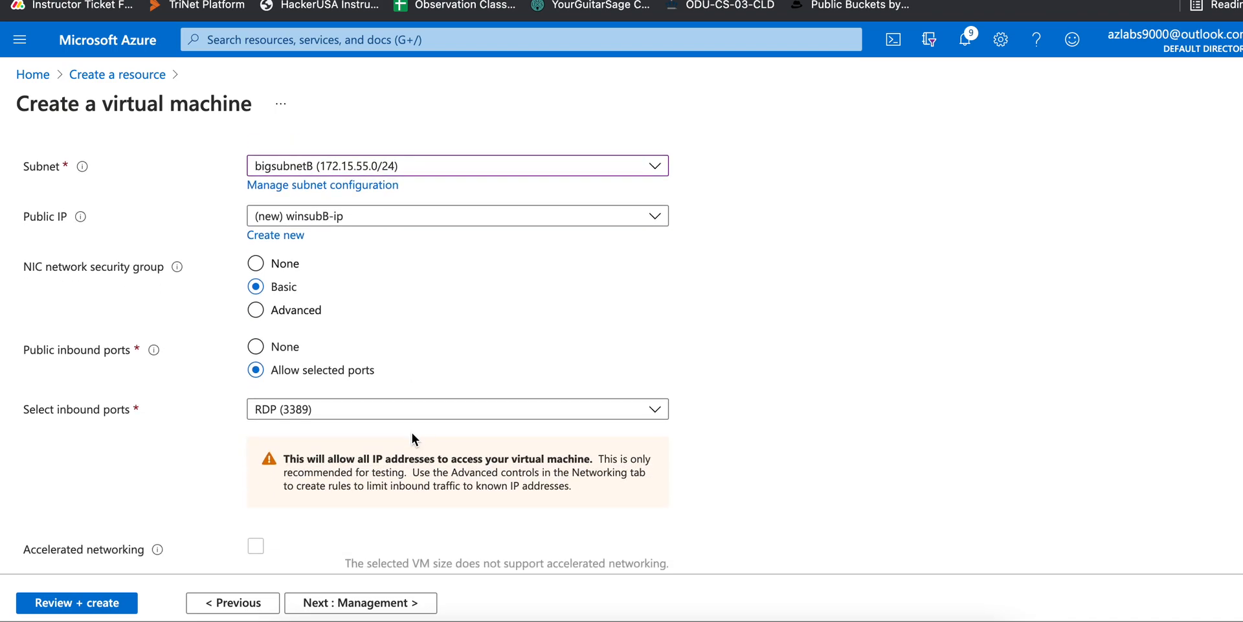
scroll(412, 433, "up", 4)
scroll(412, 433, "up", 1)
scroll(412, 432, "down", 1)
scroll(412, 432, "down", 4)
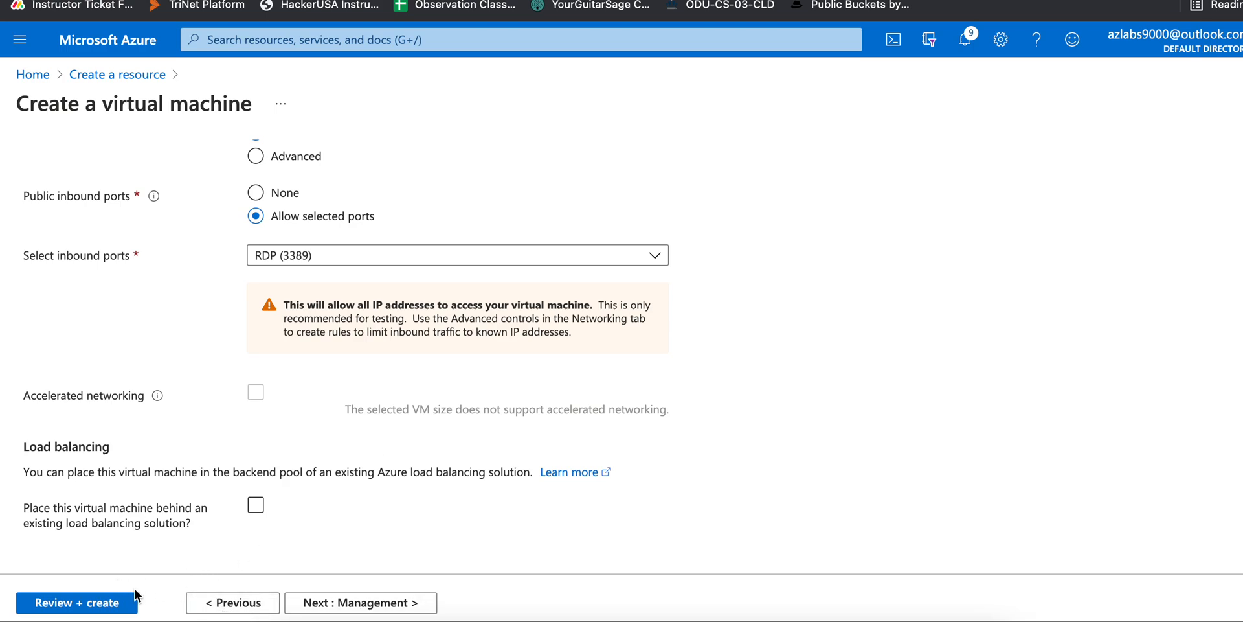
Pass validation and deploy the winsubB virtual machine
left_click(101, 606)
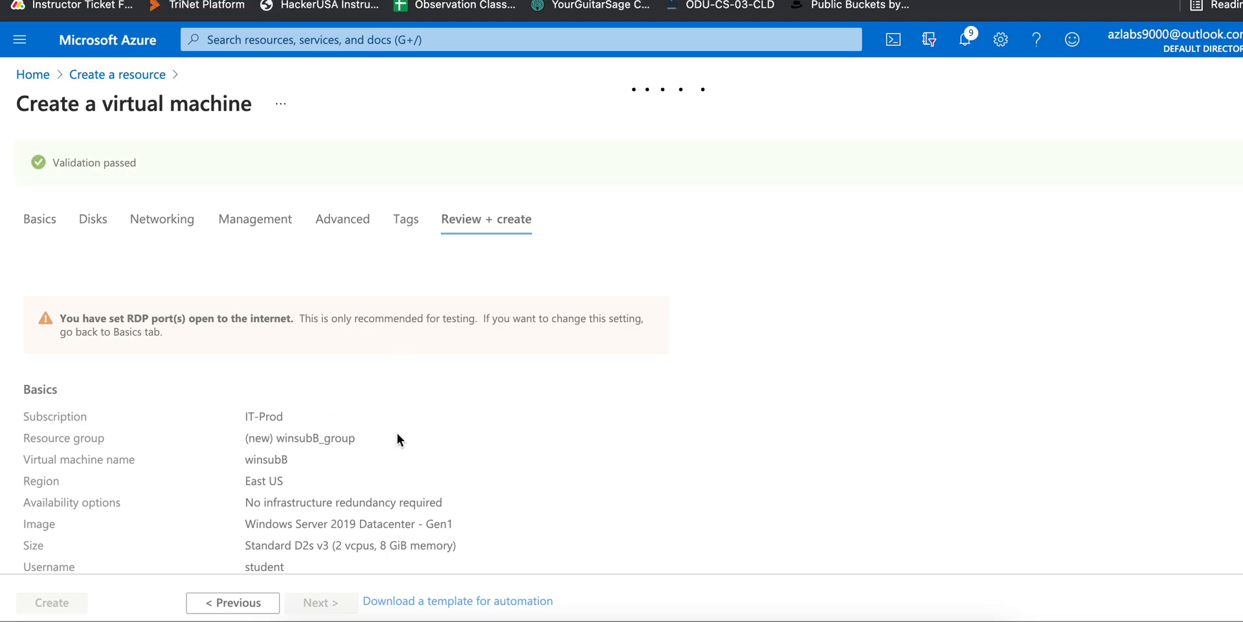
scroll(398, 434, "down", 1)
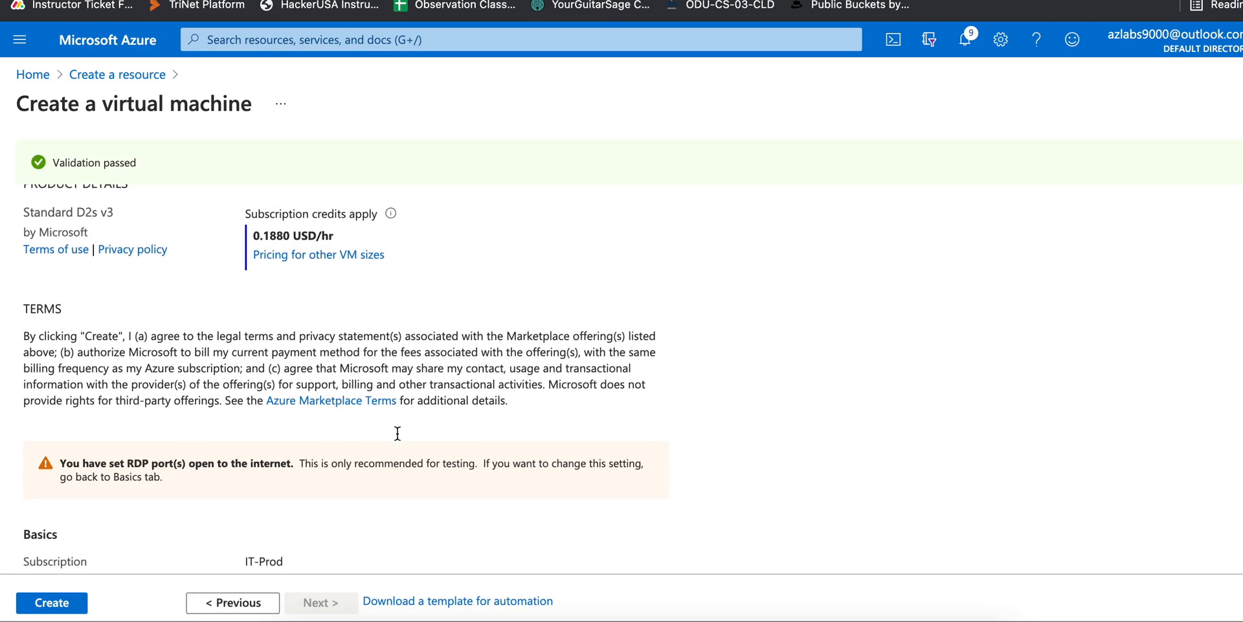
left_click(76, 608)
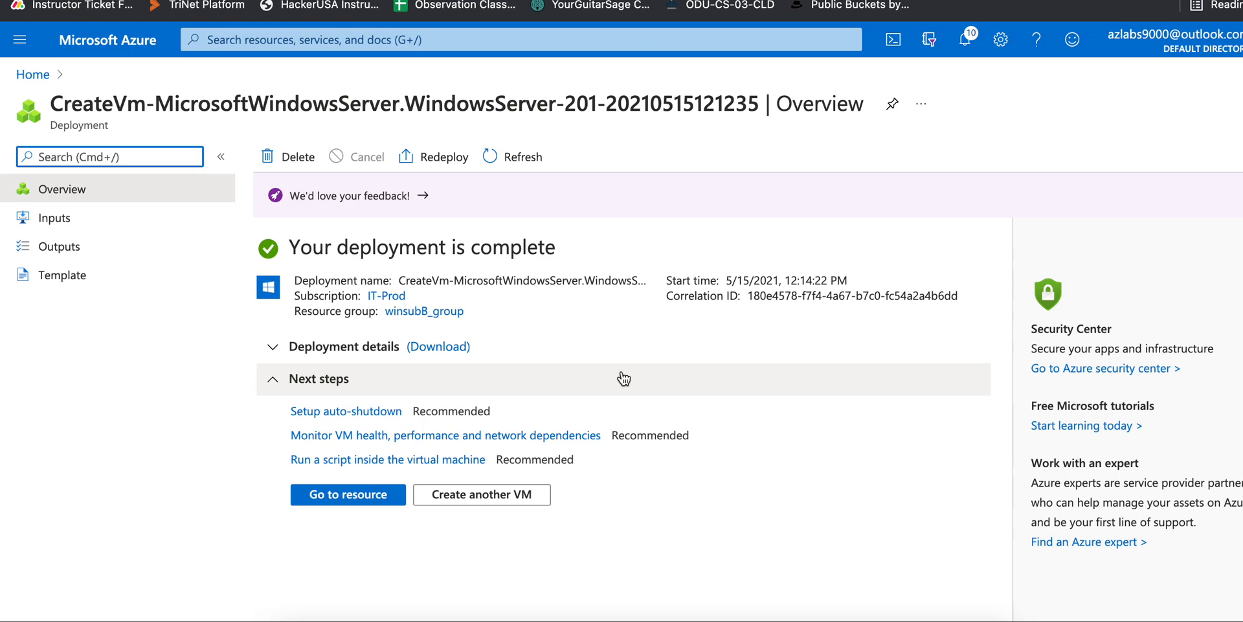
Find winsubB's private IP 172.15.55.4 on its overview, then bring up the IpAddressing spreadsheet
left_click(377, 499)
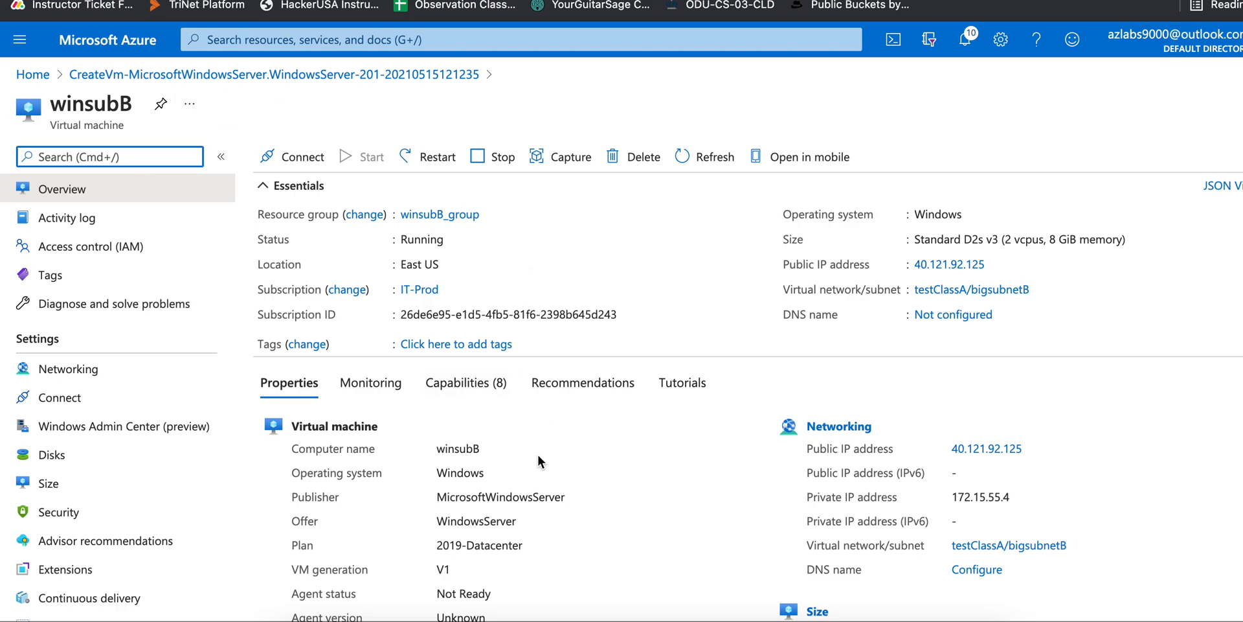
scroll(537, 402, "down", 3)
double_click(991, 342)
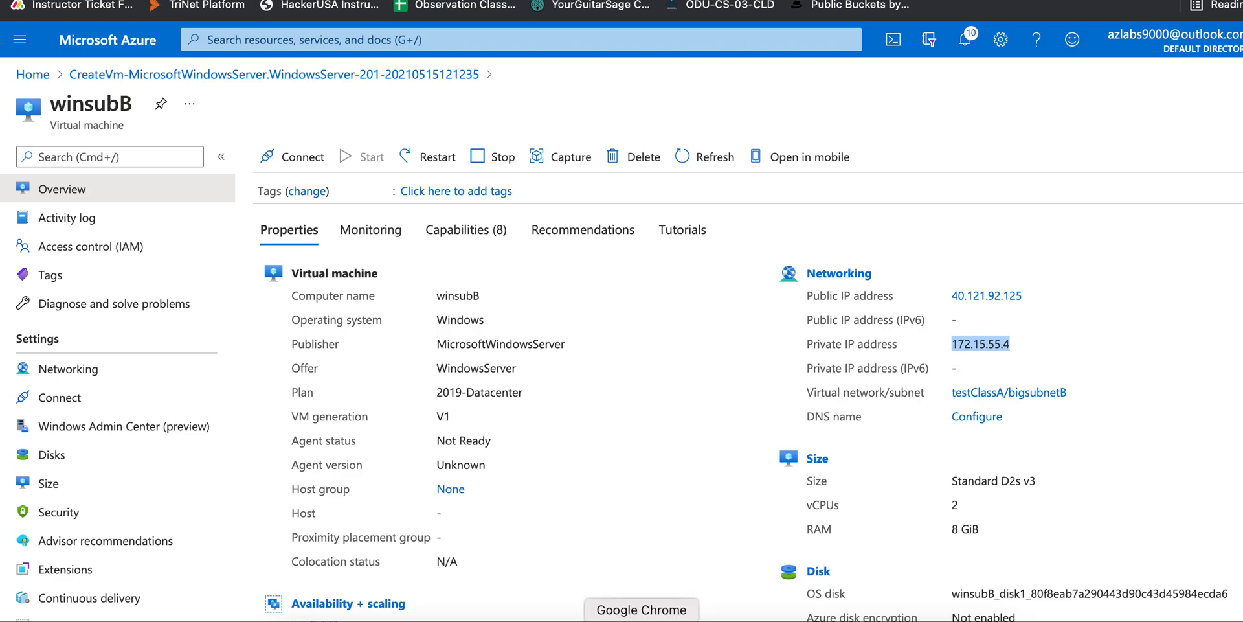
left_click(625, 620)
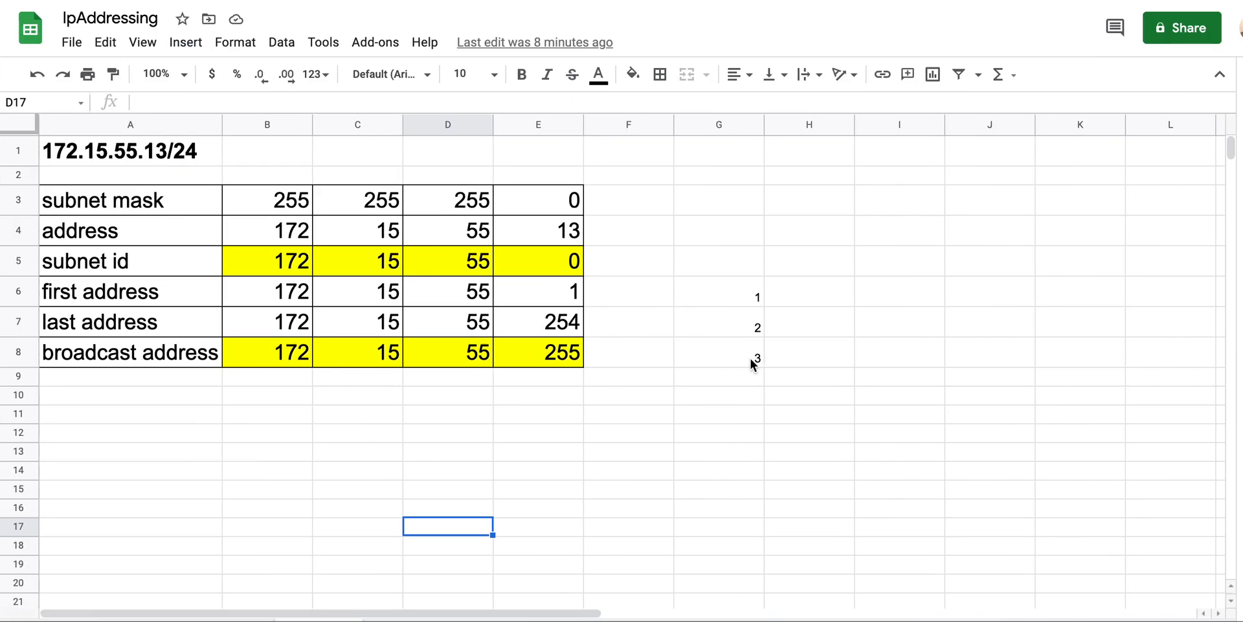
Change E6 to 4 so the address reads 172.15.55.4, and fill it orange
left_click_drag(751, 295, 755, 354)
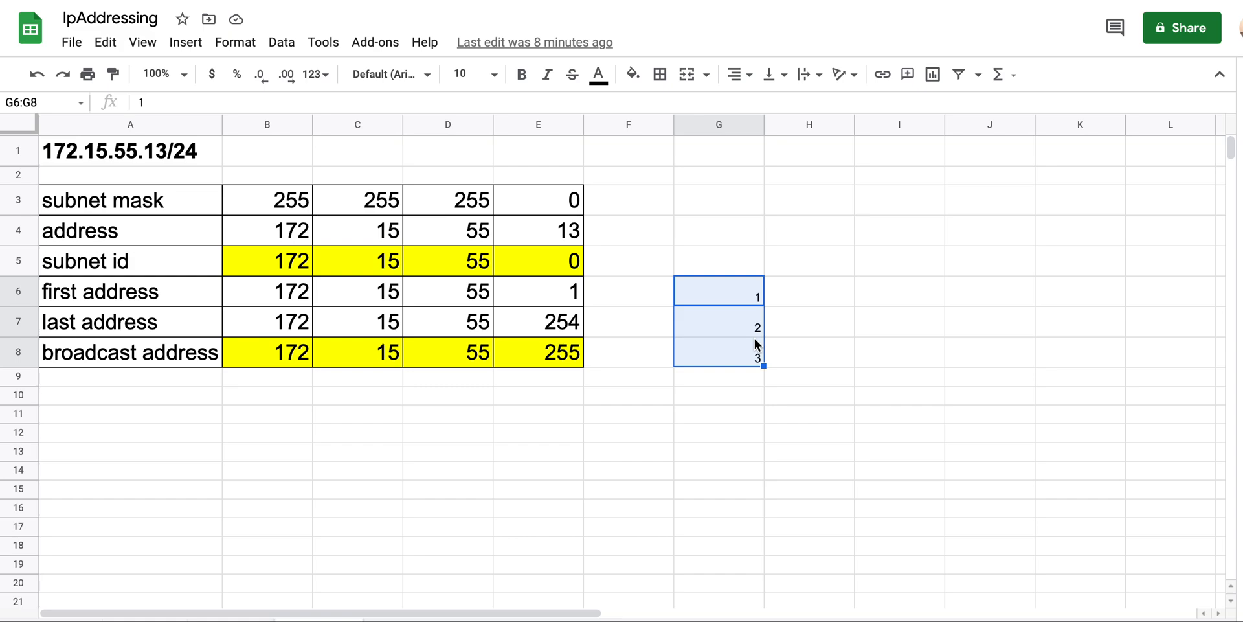
left_click(149, 299)
key("Right")
key("Right")
key("Right")
key("Right")
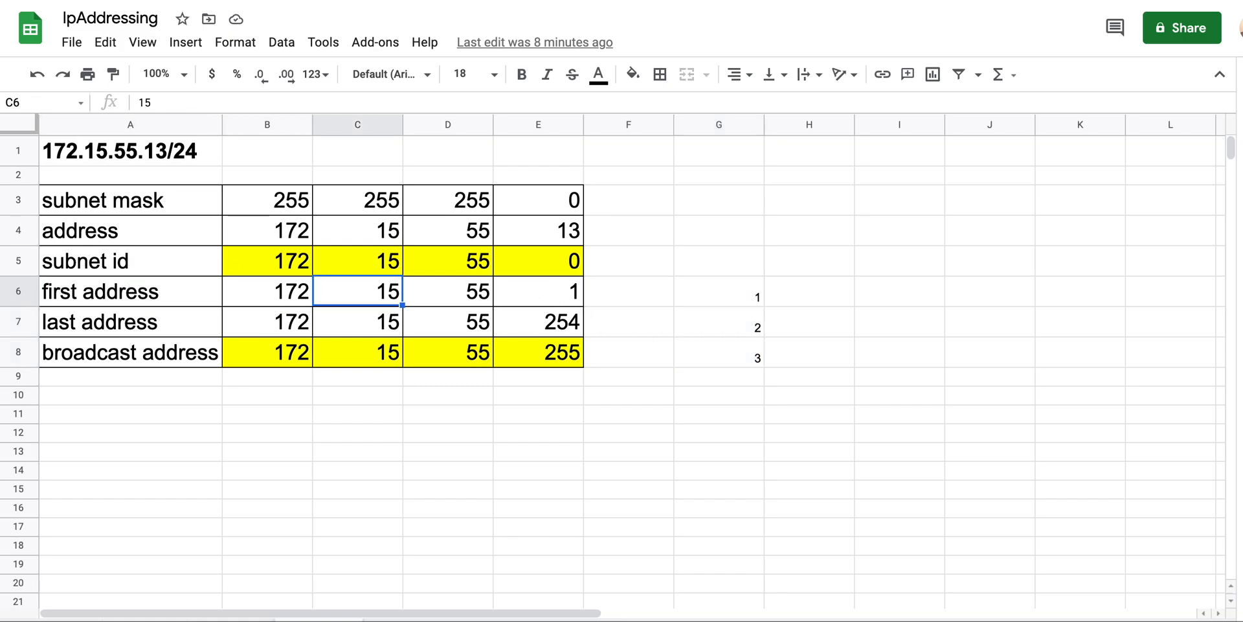
type("4")
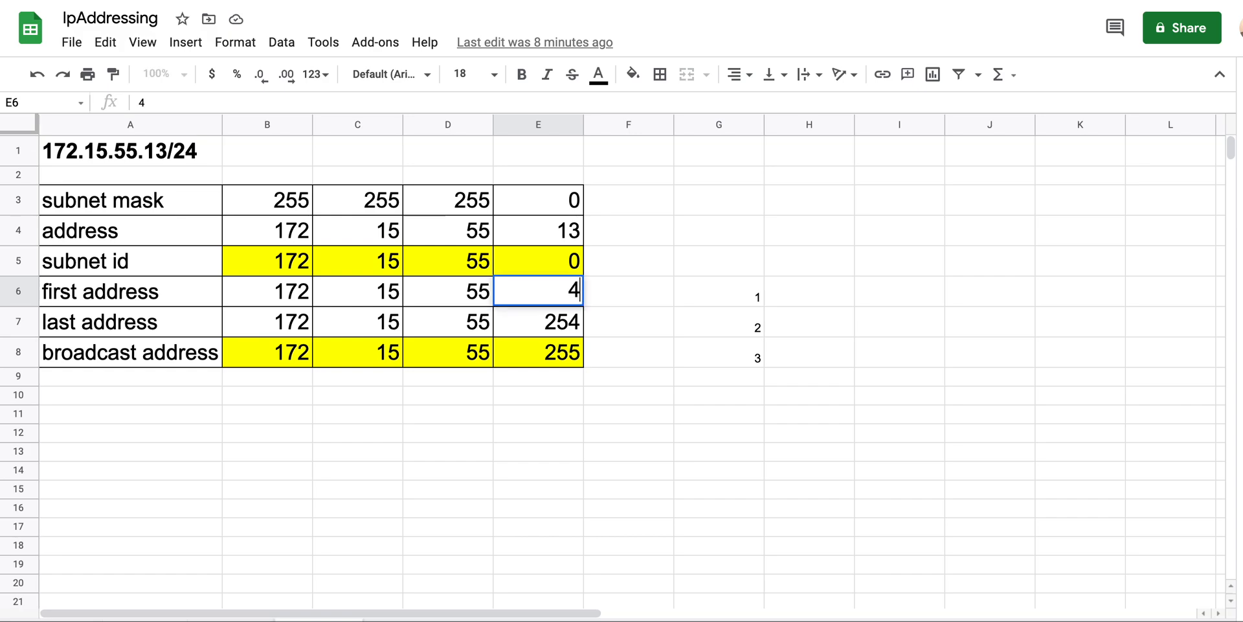
left_click(546, 291)
left_click(673, 316)
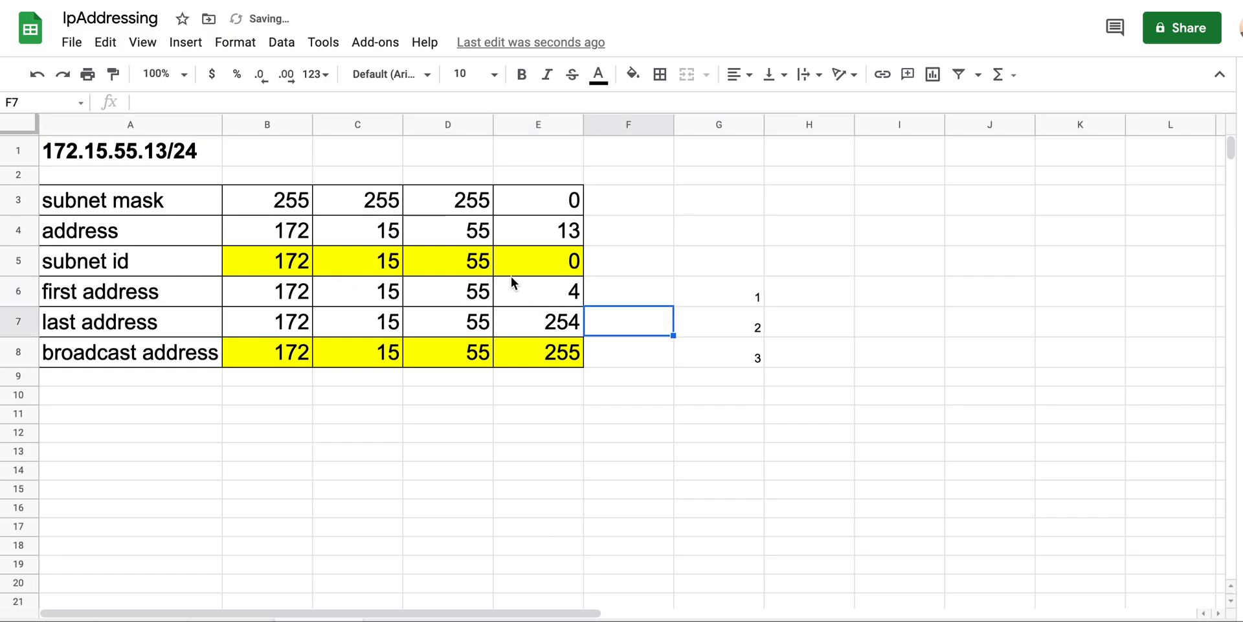
left_click(557, 293)
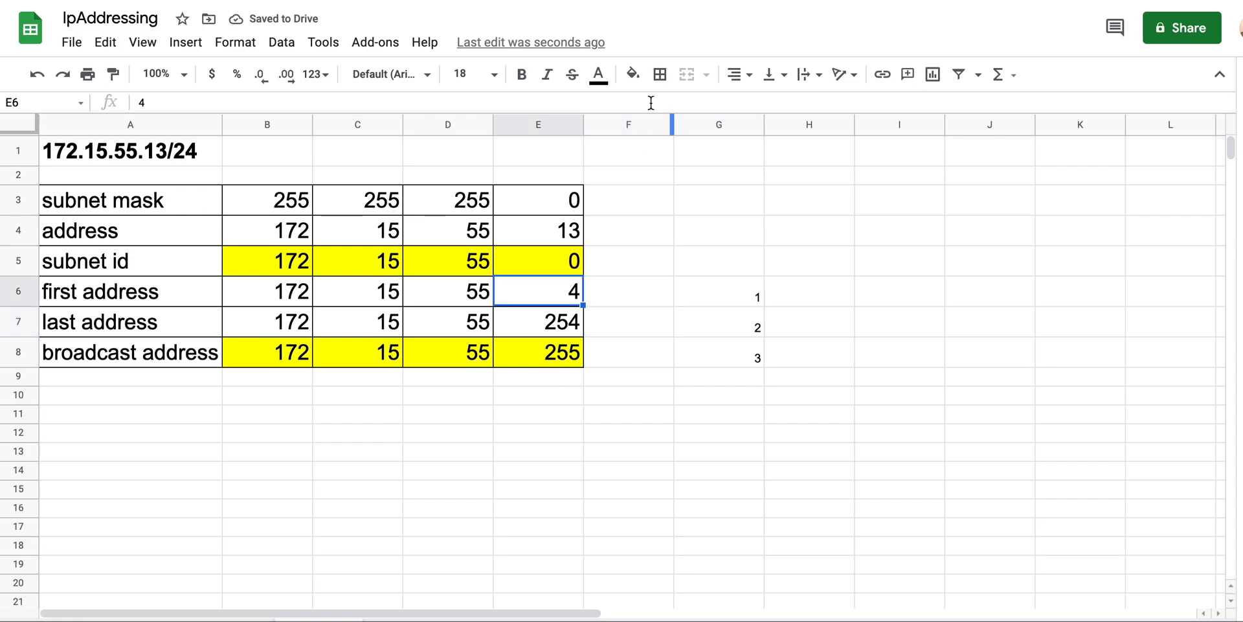
left_click(633, 74)
left_click(680, 158)
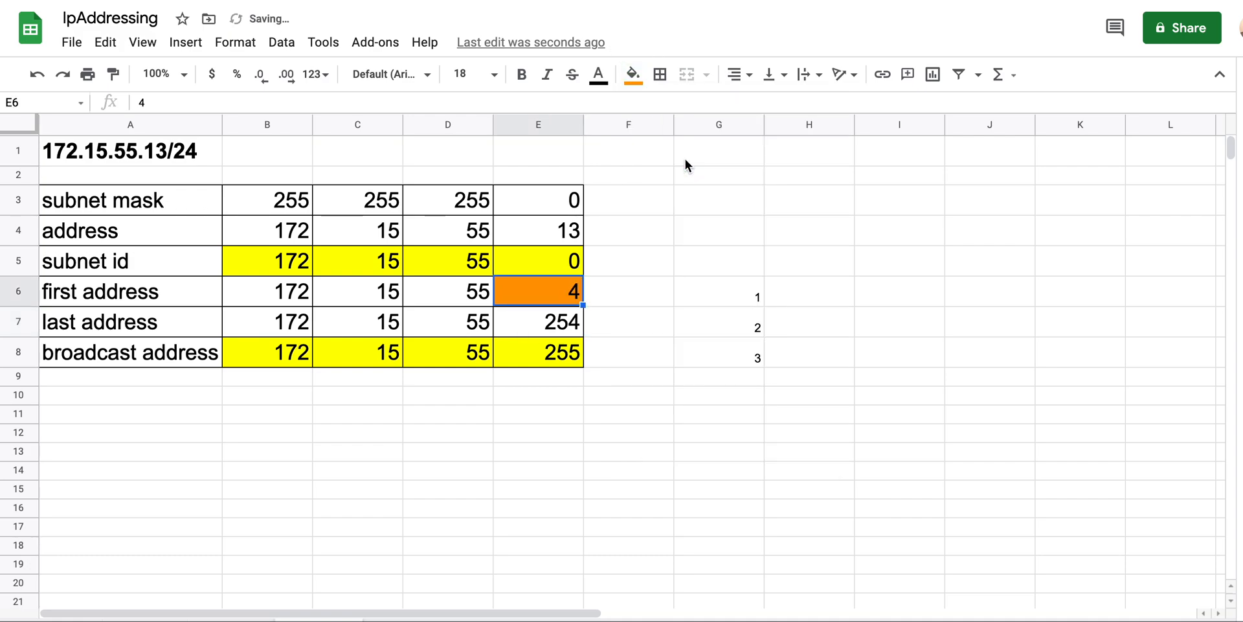
left_click(544, 448)
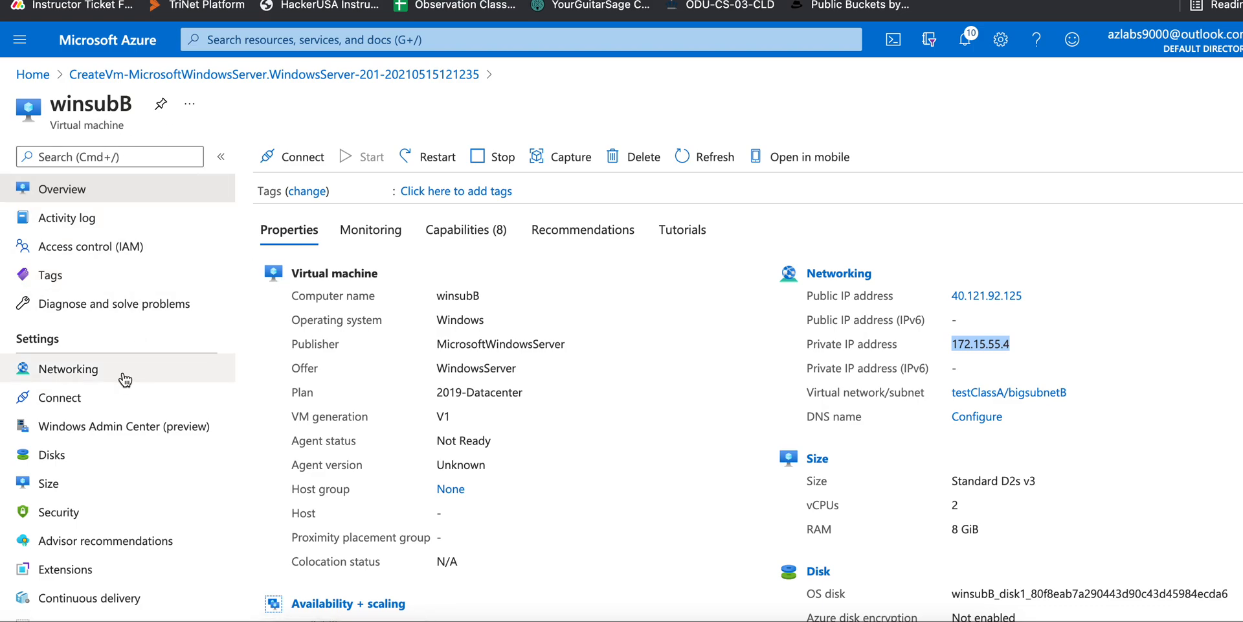
Search 'virt', open Virtual networks > testClassA, and view its Address space page
left_click(285, 40)
type("virt")
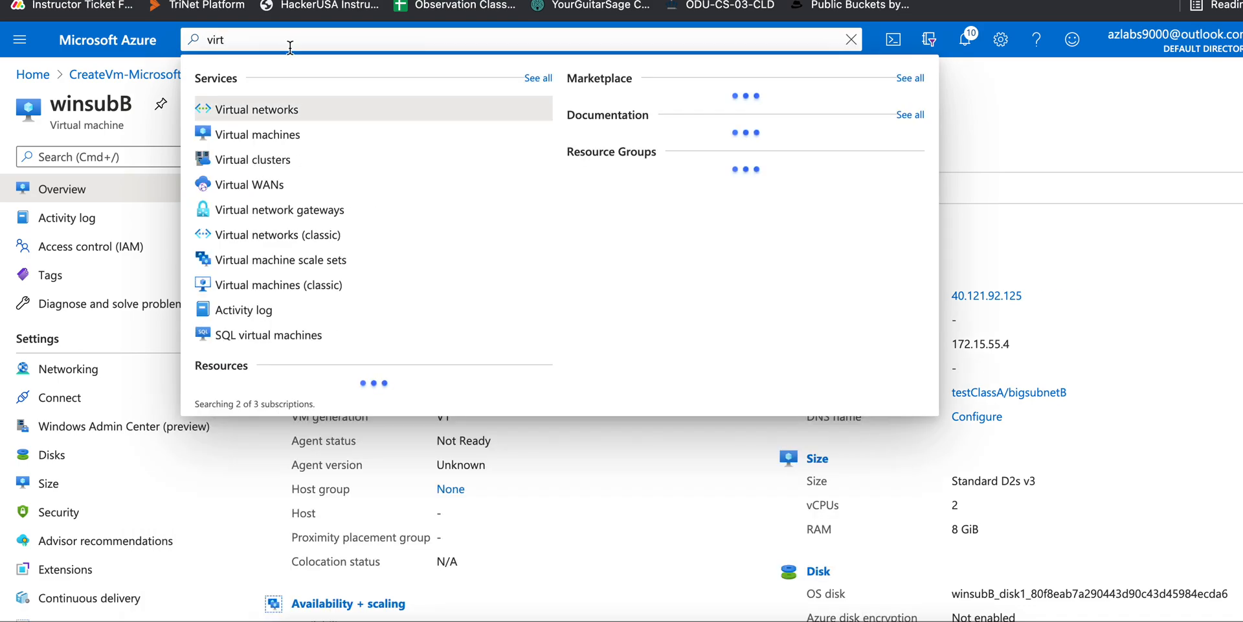
left_click(294, 107)
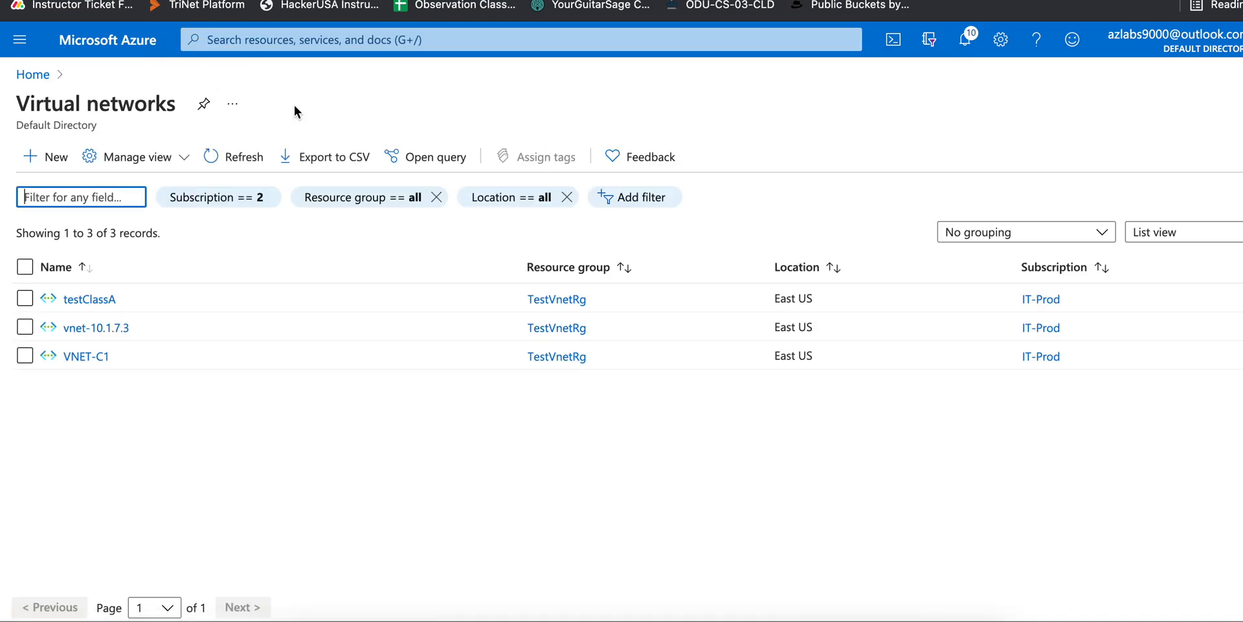
left_click(108, 299)
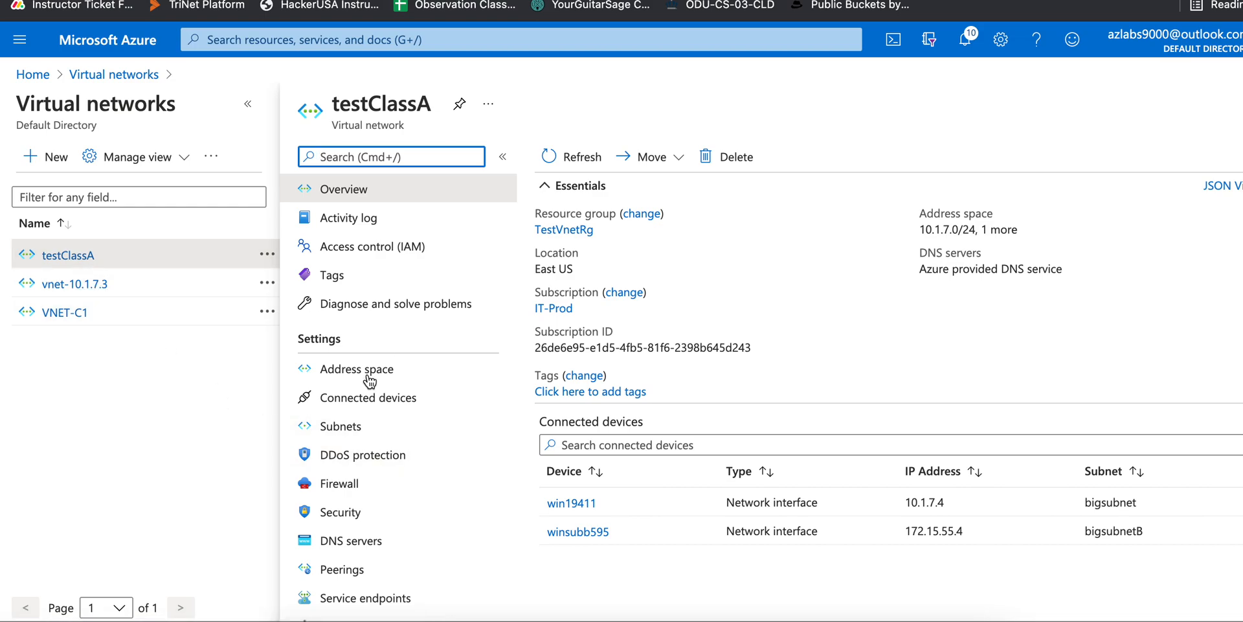
left_click(389, 379)
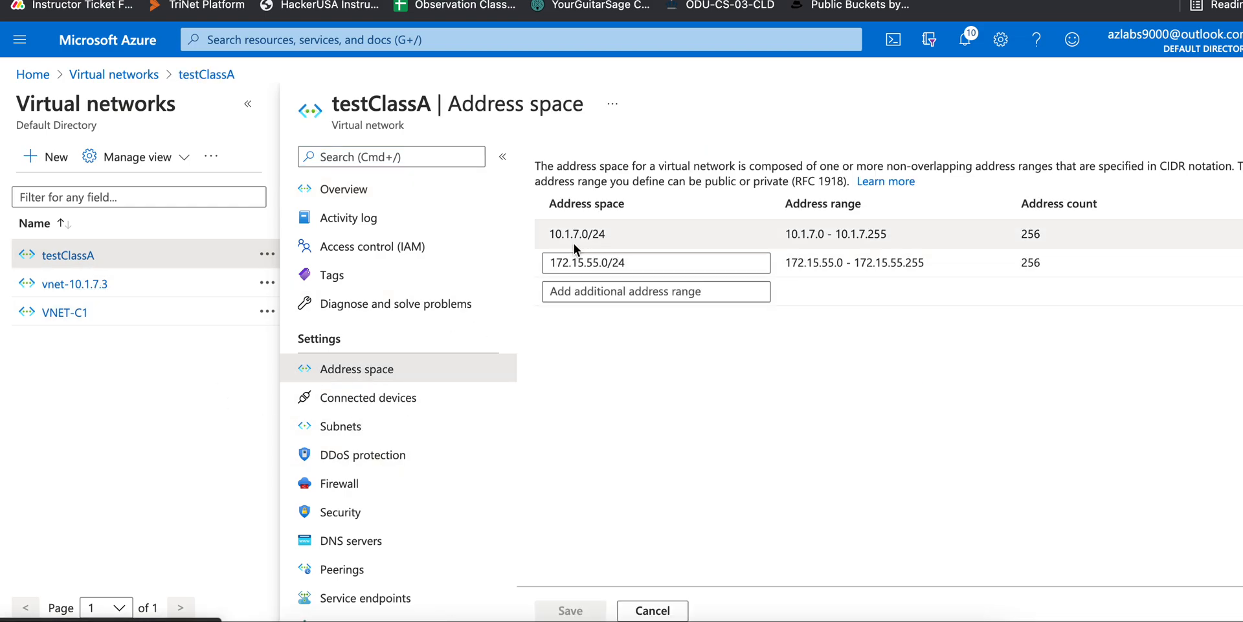